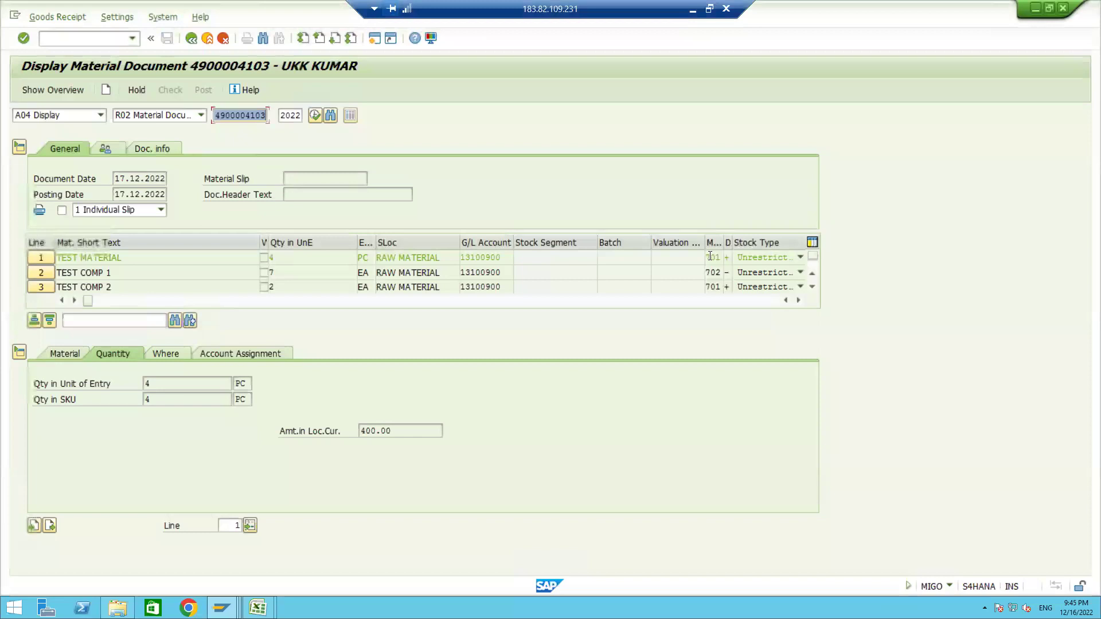
Step: View the accounting document among the material document's FI documents, and return to the material document
left_click(722, 260)
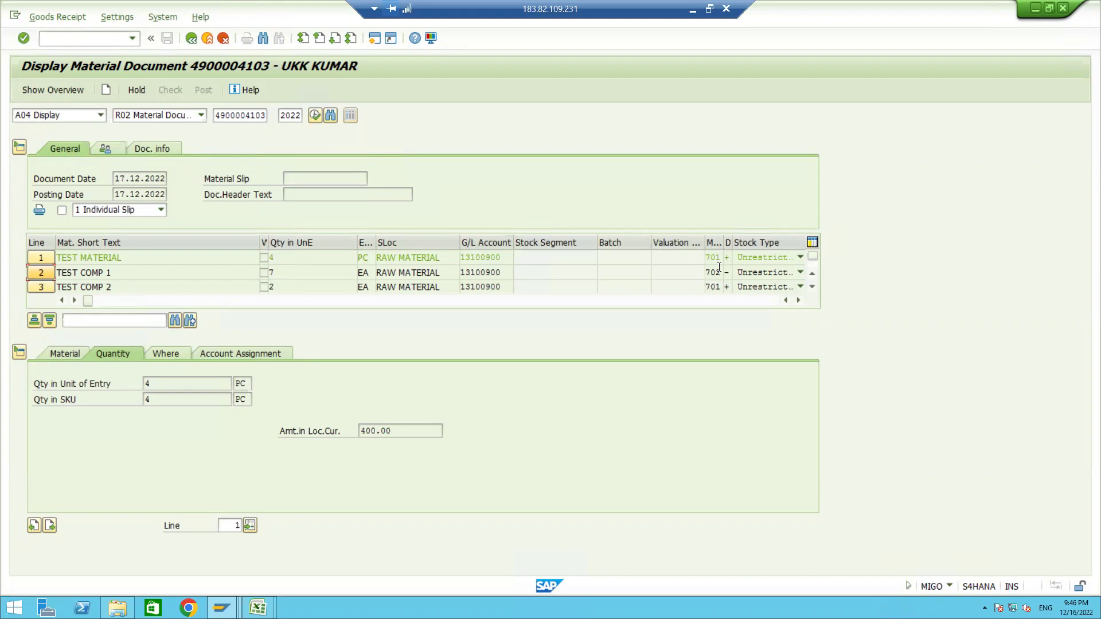
left_click(405, 434)
left_click(153, 148)
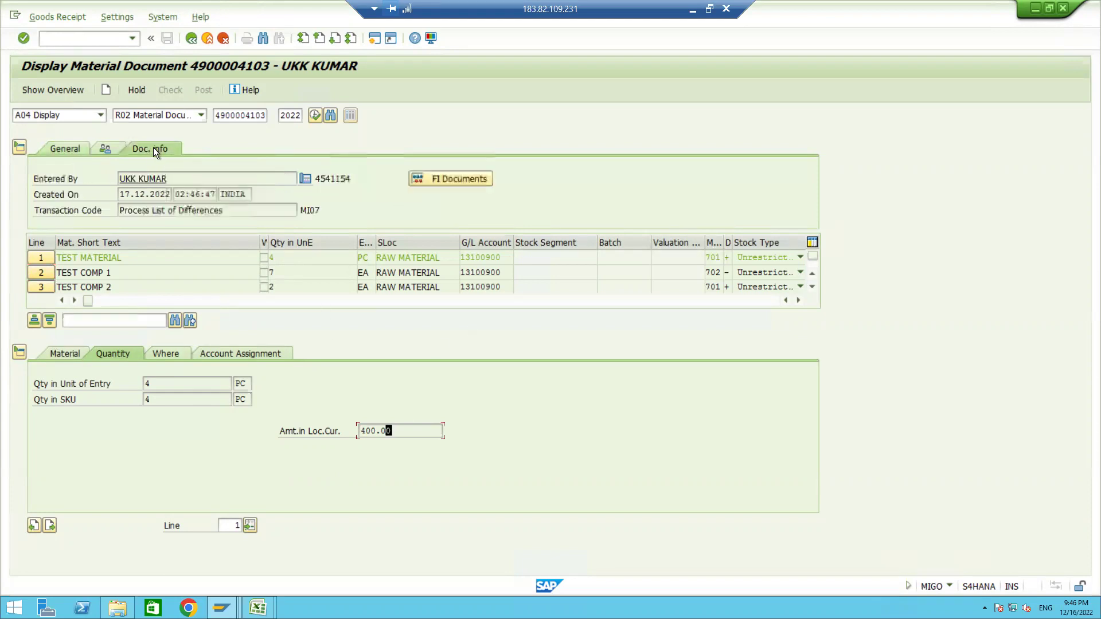
left_click(452, 180)
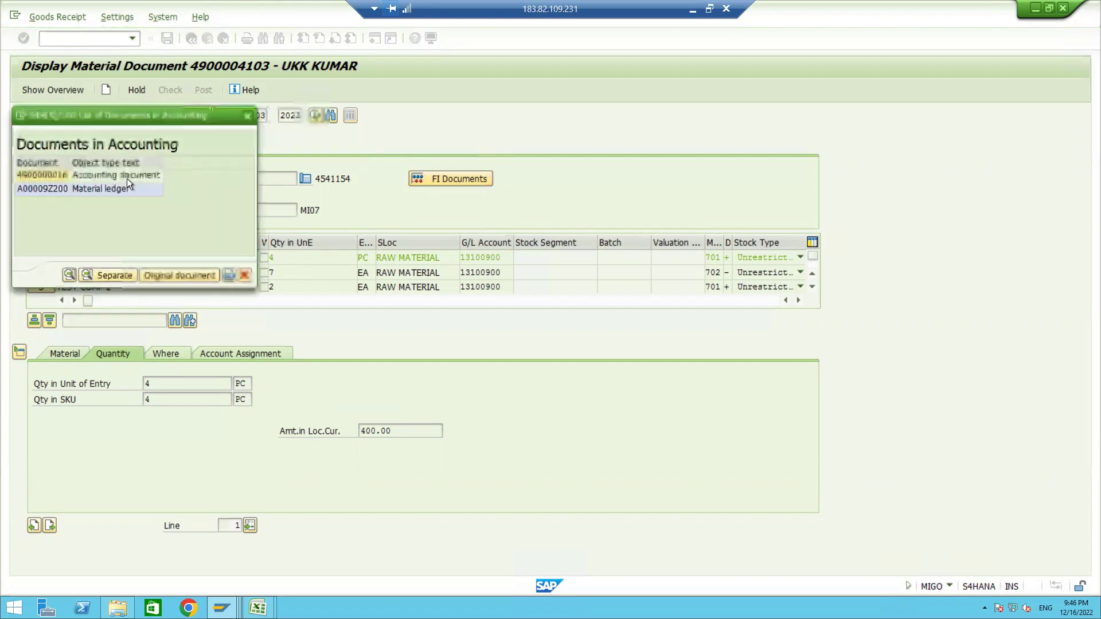
double_click(84, 175)
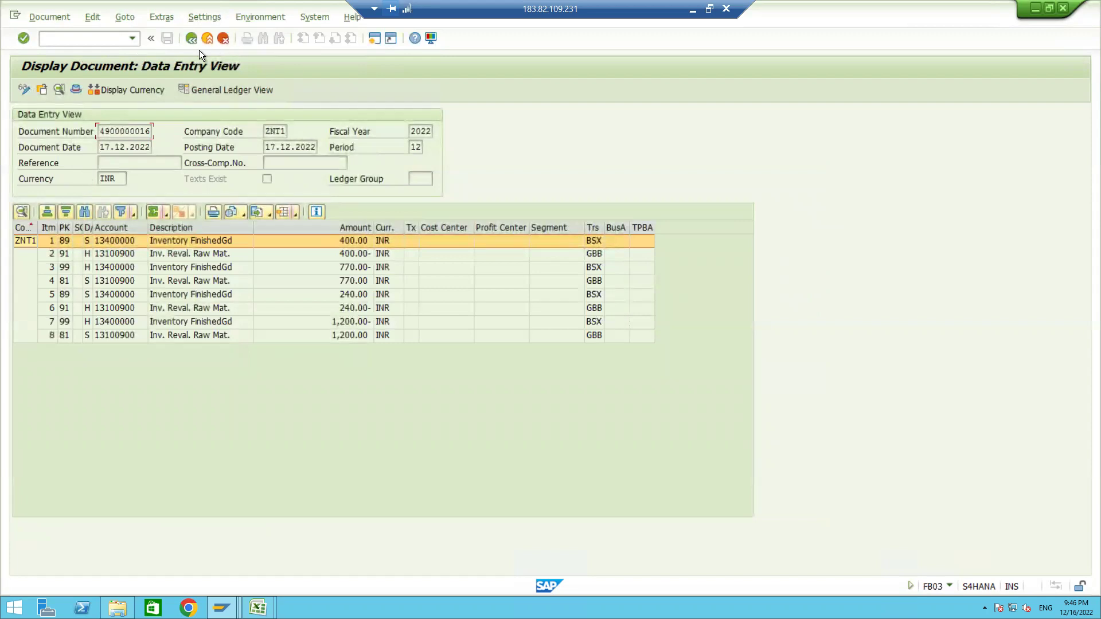
left_click(191, 38)
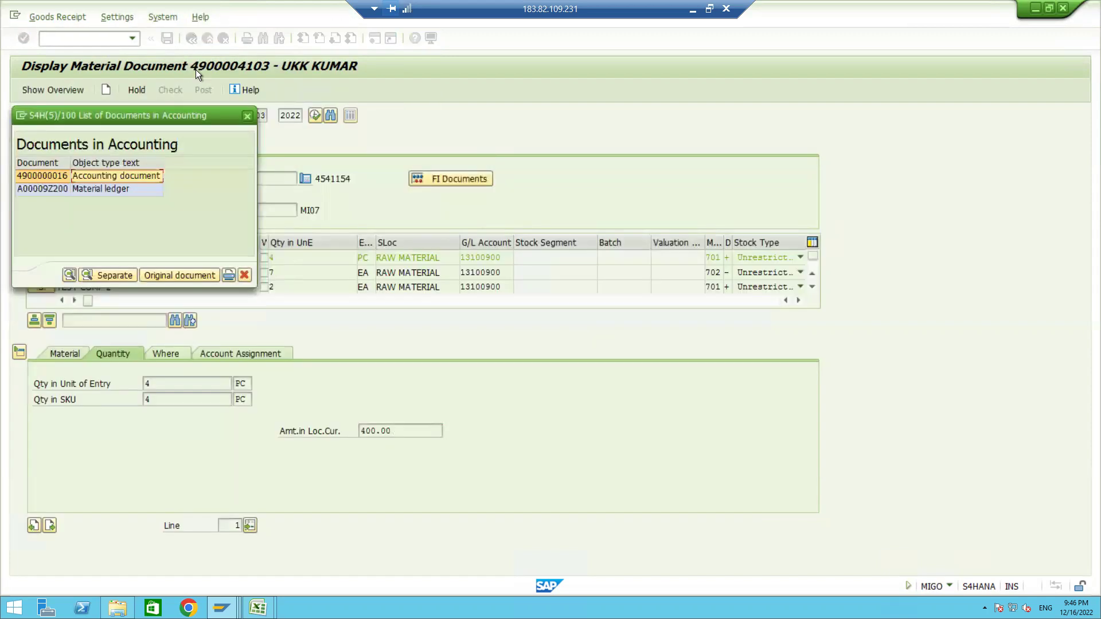
left_click(247, 117)
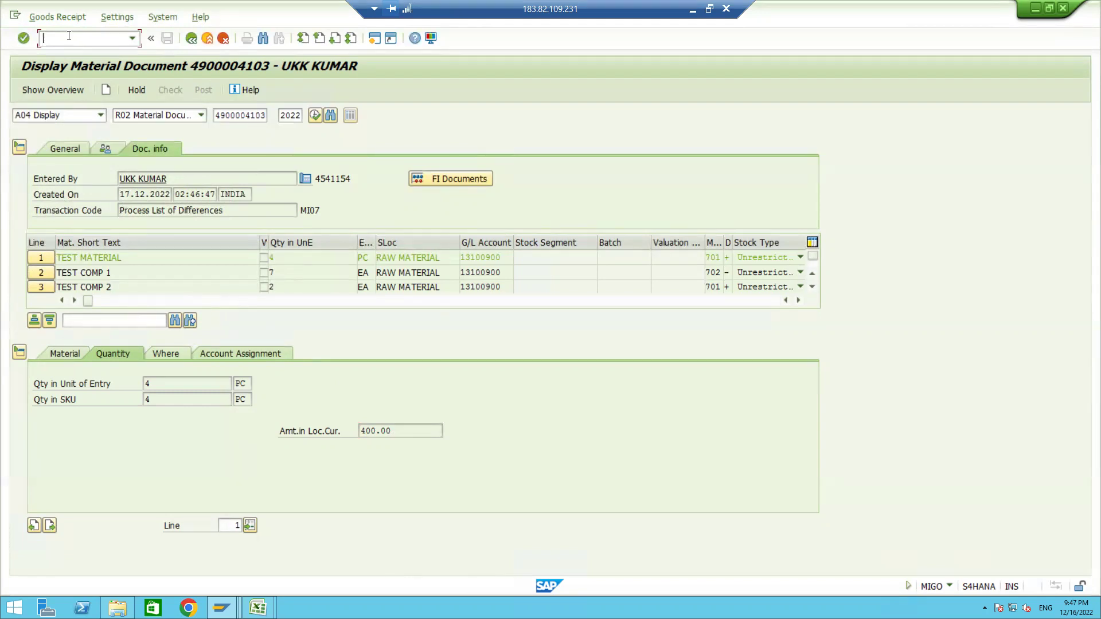
Step: Run transaction /NSPRO, display the SAP Reference IMG and expand Materials Management
type("/NSPRO")
key("Return")
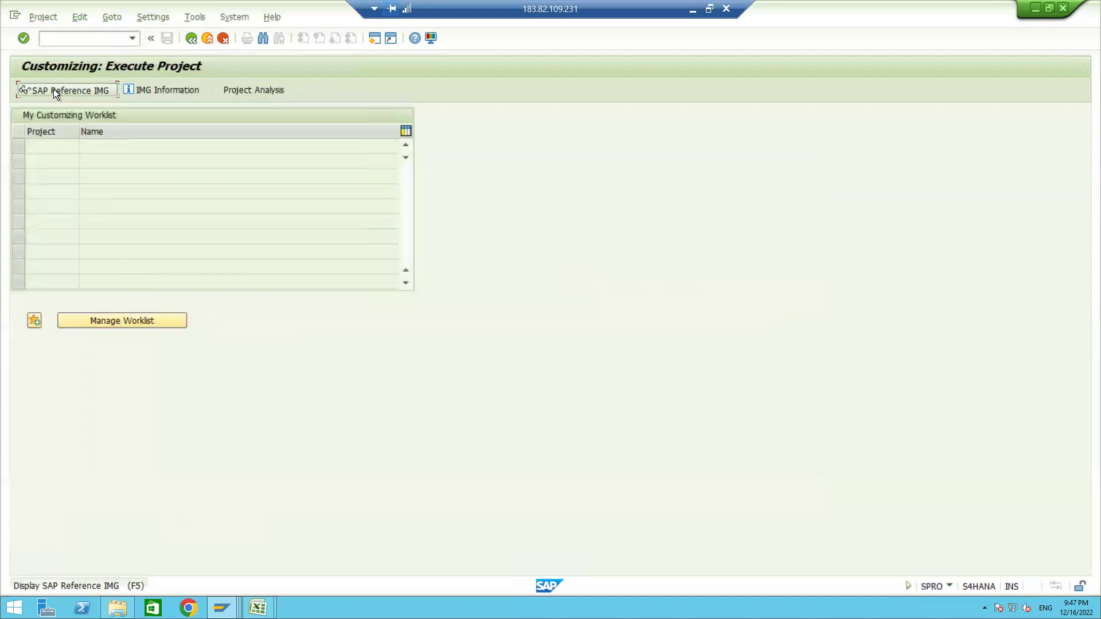
left_click(55, 90)
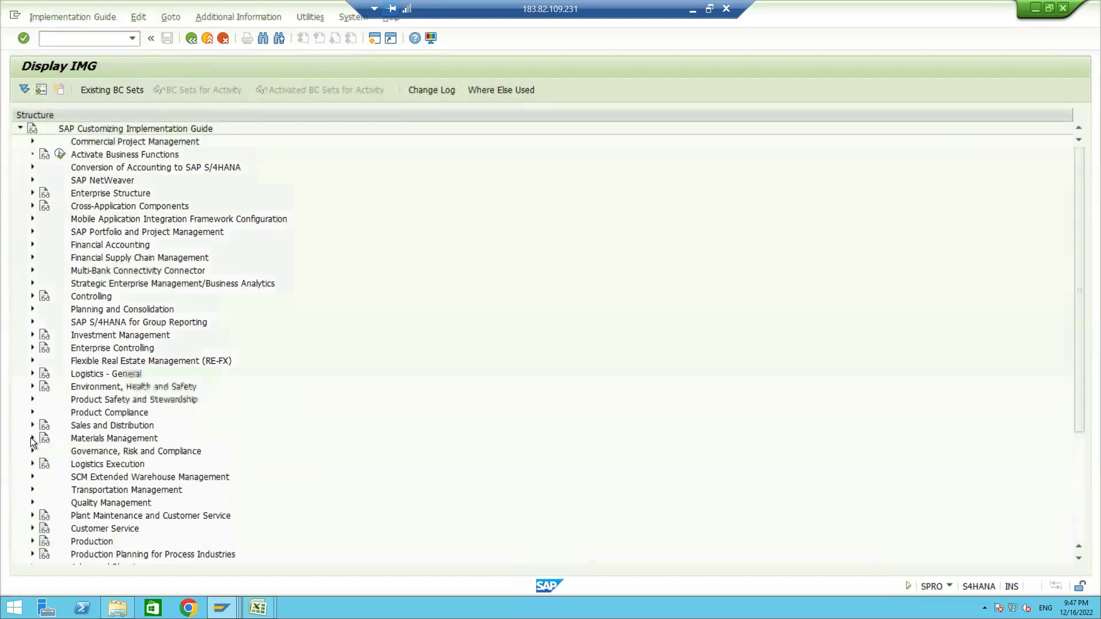
left_click(32, 438)
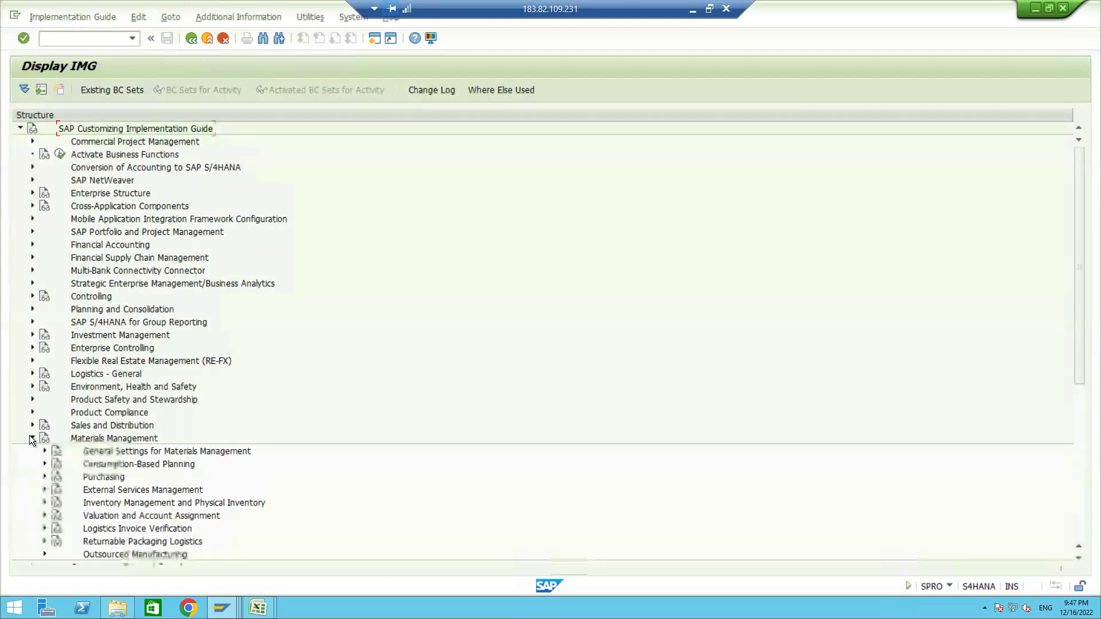
left_click(44, 477)
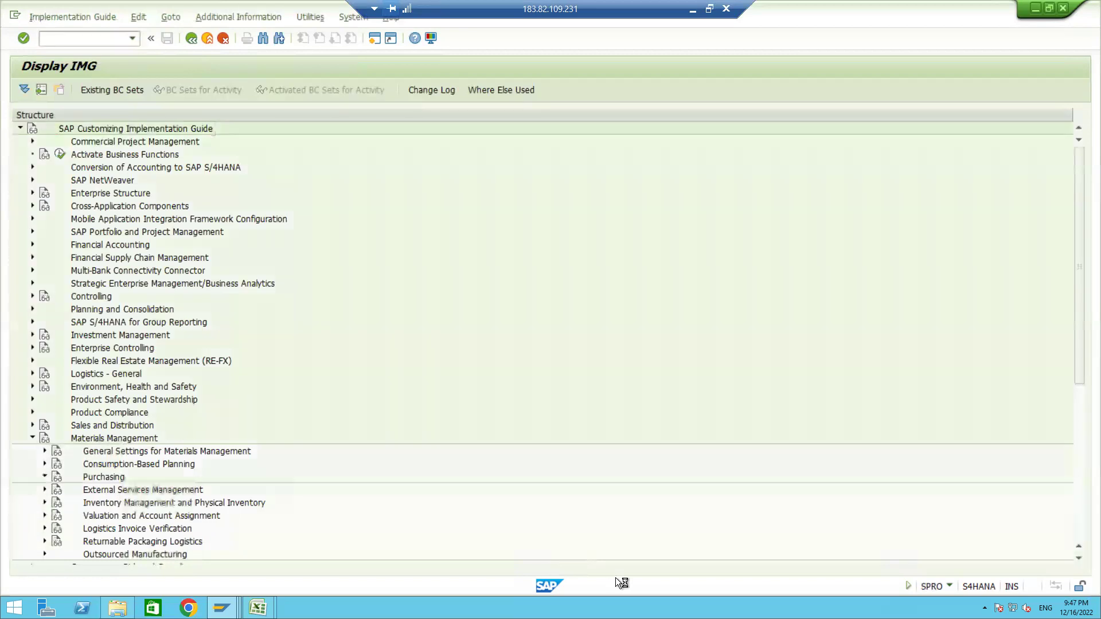
left_click(693, 12)
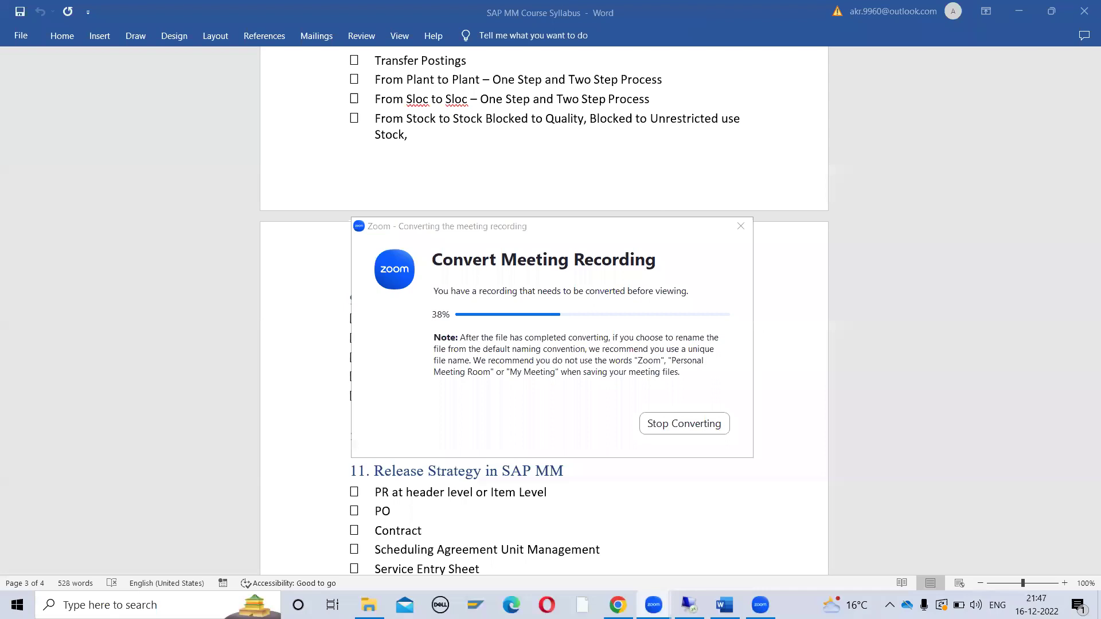
key("alt+Tab")
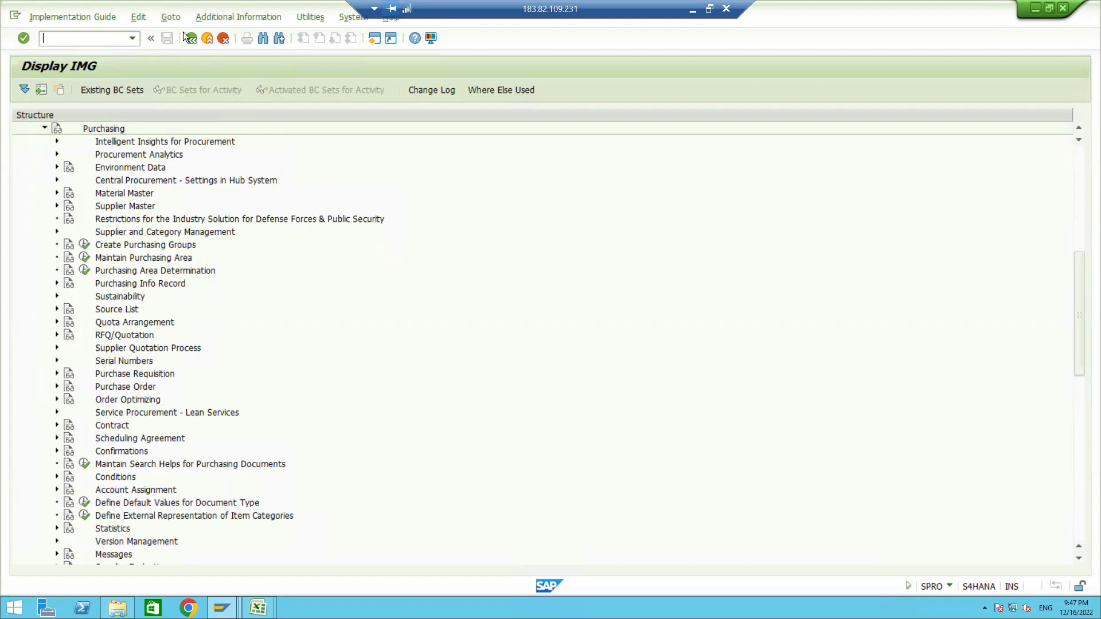
left_click(44, 129)
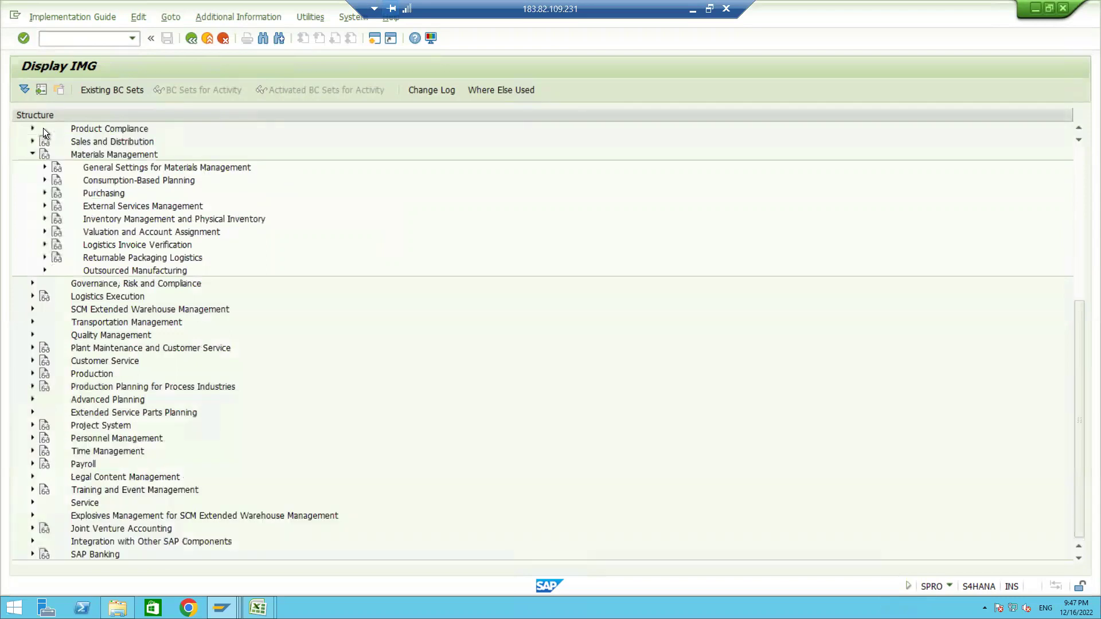
Step: Open the Reason for Movement table through Record Reason for Goods Movements, under Movement Types in Inventory Management and Physical Inventory
left_click(43, 218)
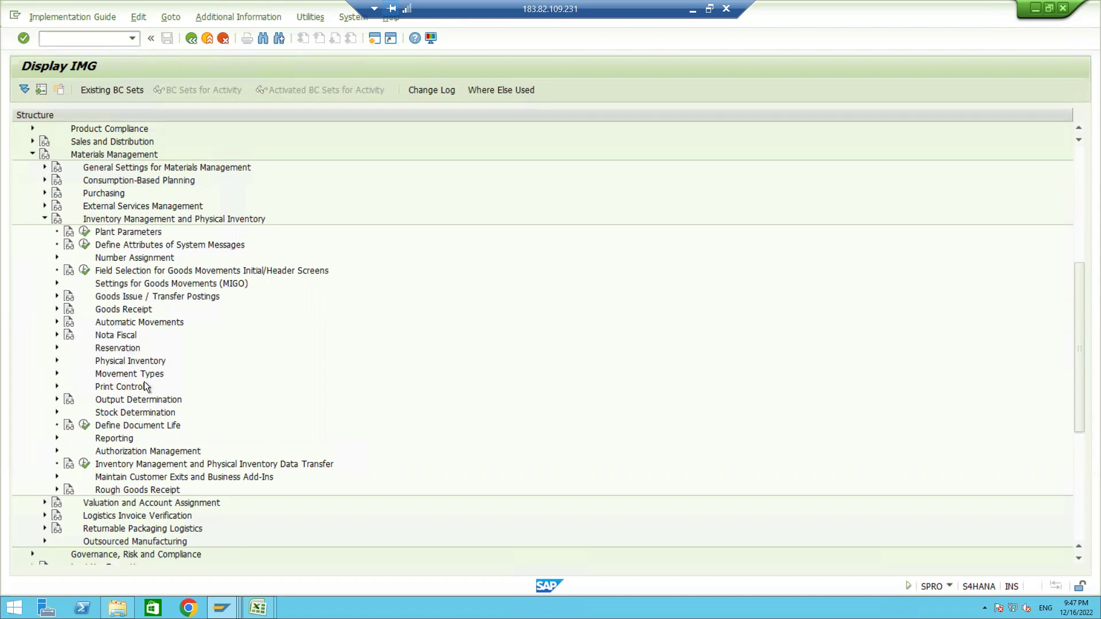
left_click(56, 374)
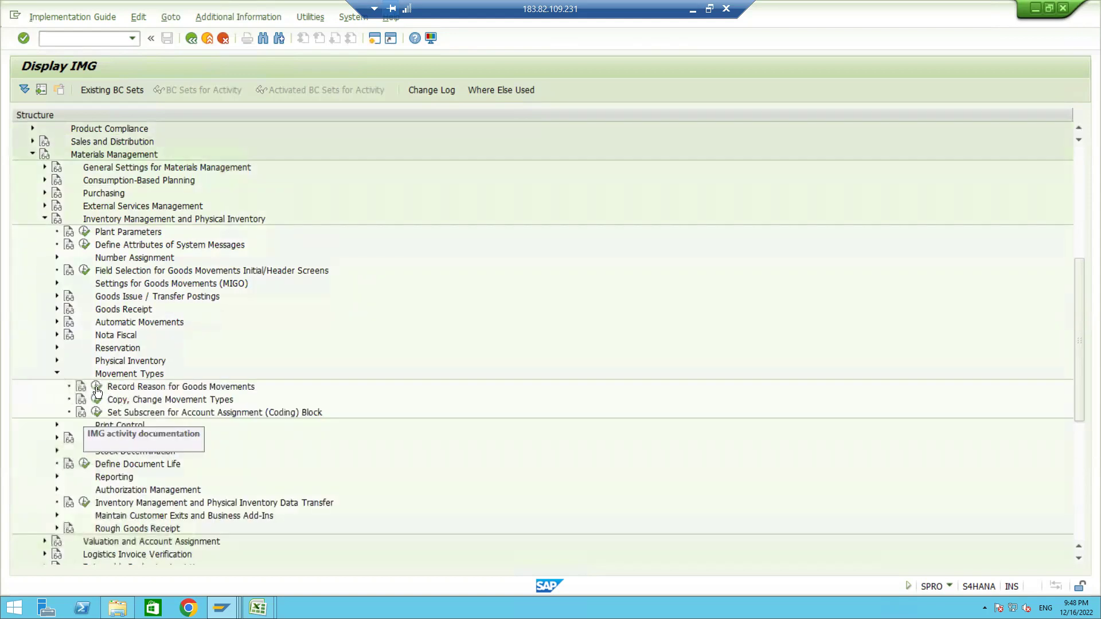
left_click(98, 392)
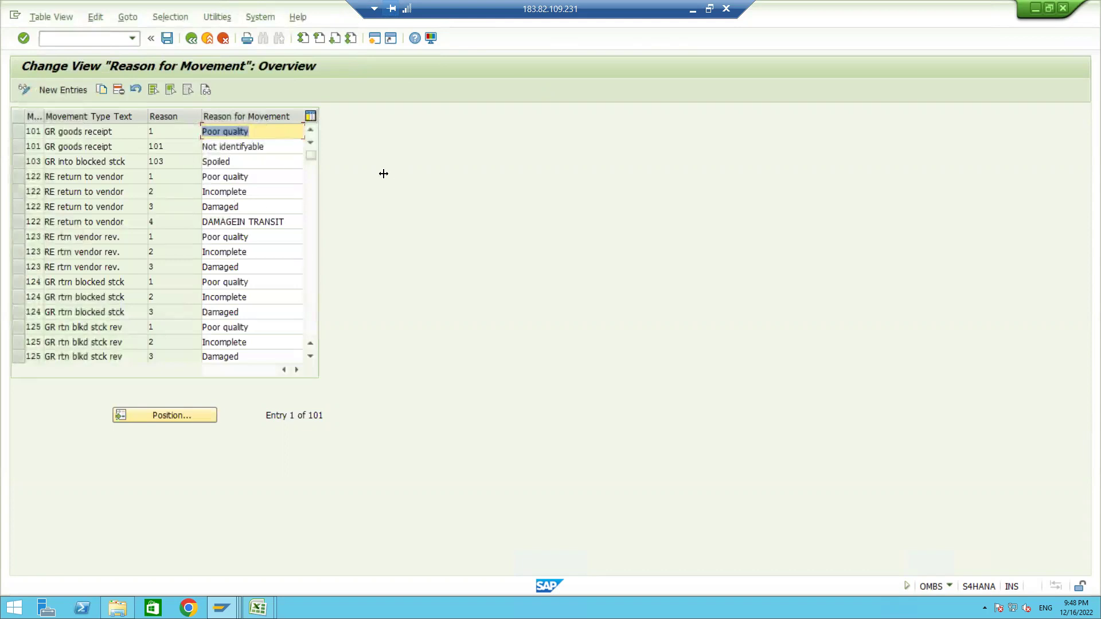
Step: Examine the existing movement reasons for physical inventory movement types 701 and 702
left_click_drag(314, 161, 312, 284)
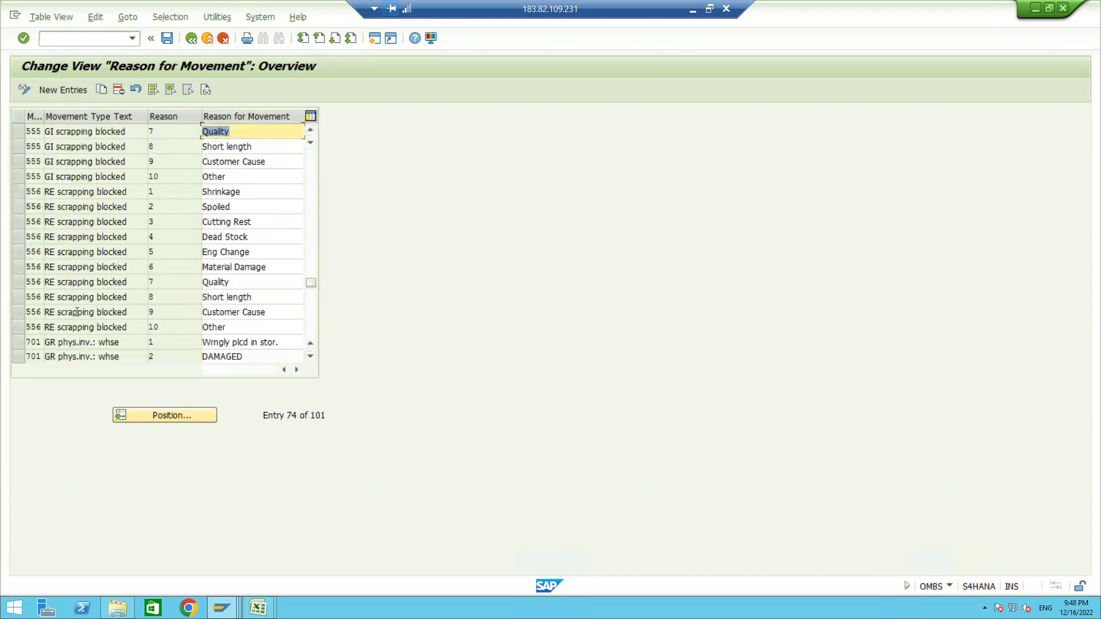
scroll(80, 224, "up", 1)
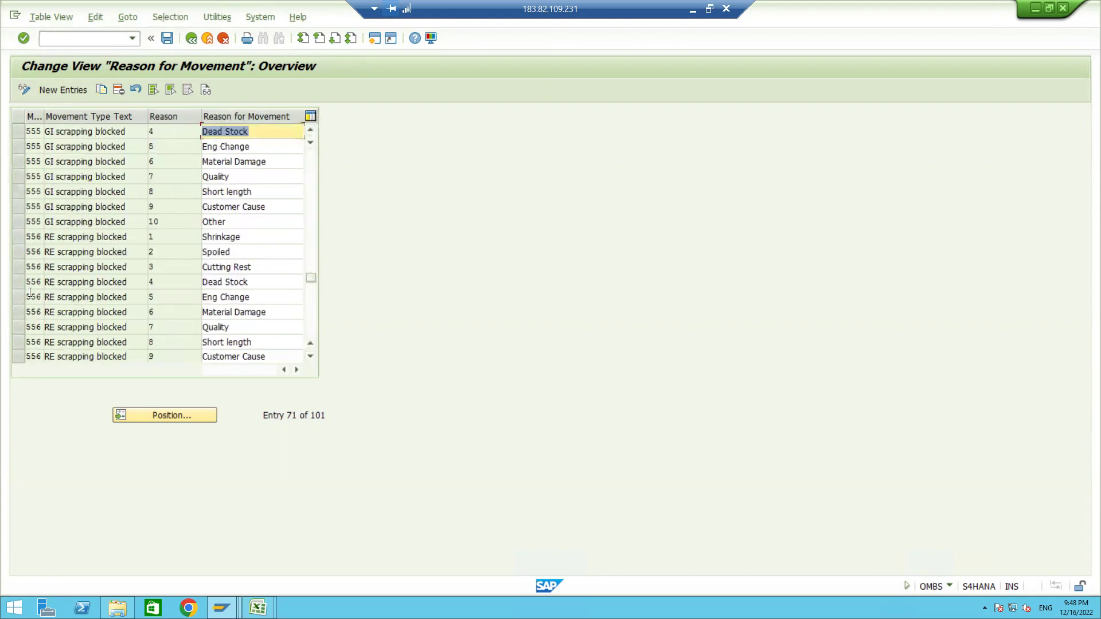
scroll(82, 222, "up", 1)
scroll(86, 237, "up", 1)
scroll(86, 237, "down", 3)
scroll(86, 237, "down", 1)
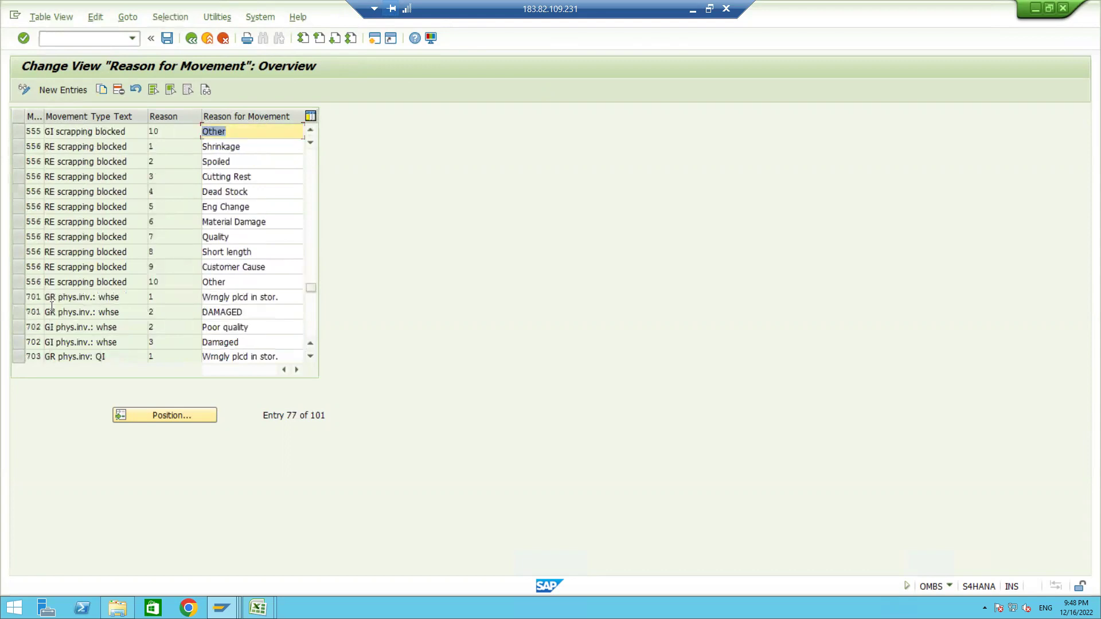
left_click(284, 297)
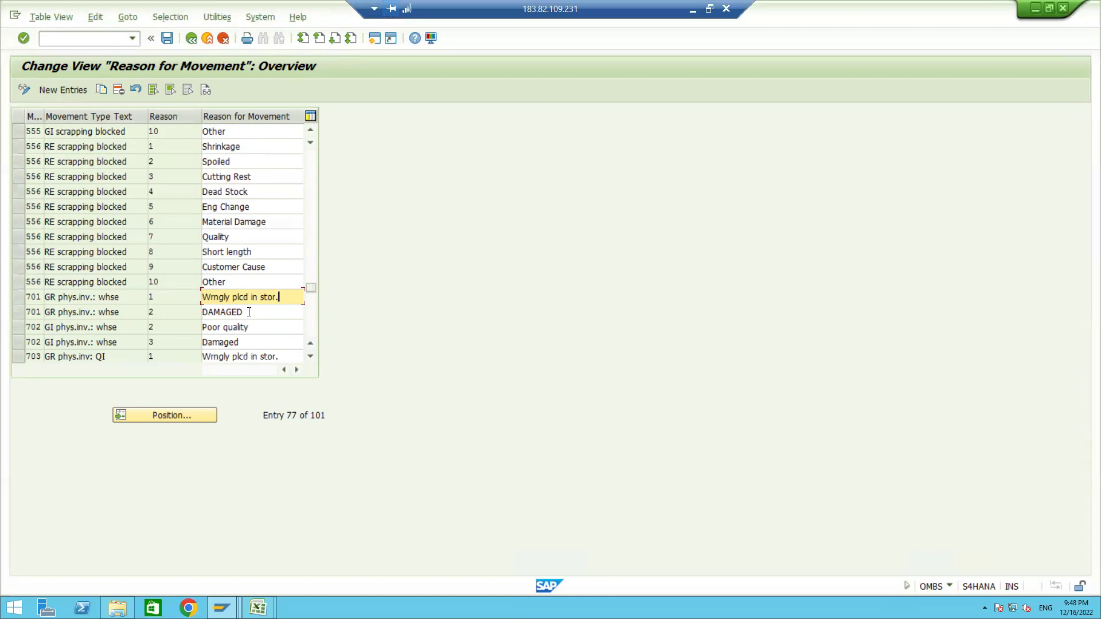
Step: Add a new entry for movement type 701 with reason 3 and the text ISSUED MATERIAL
left_click(60, 90)
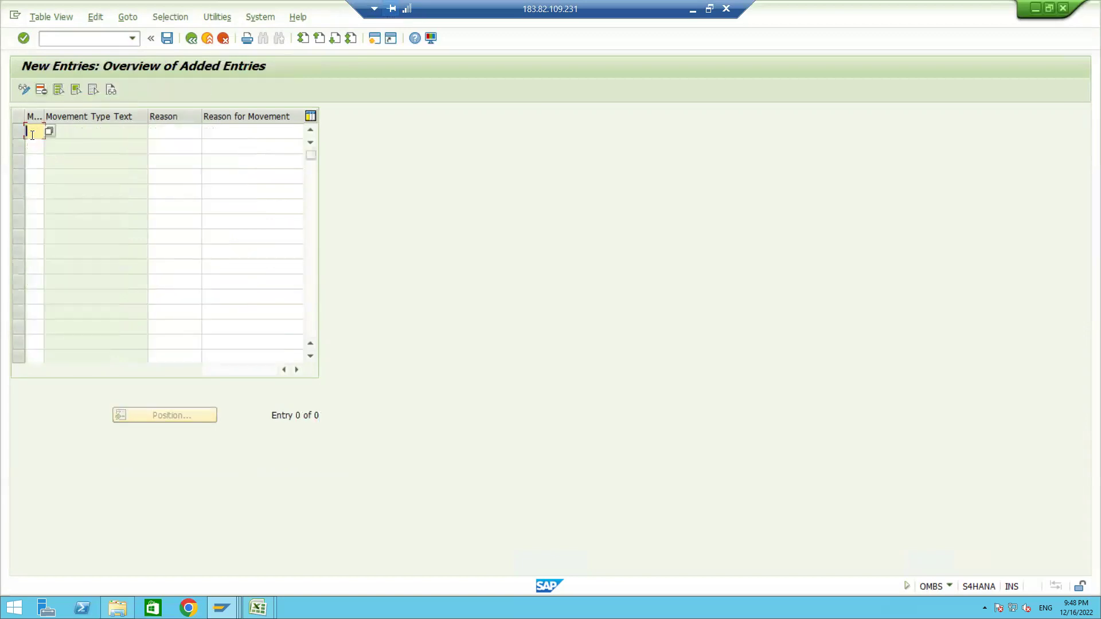
type("731")
key("Tab")
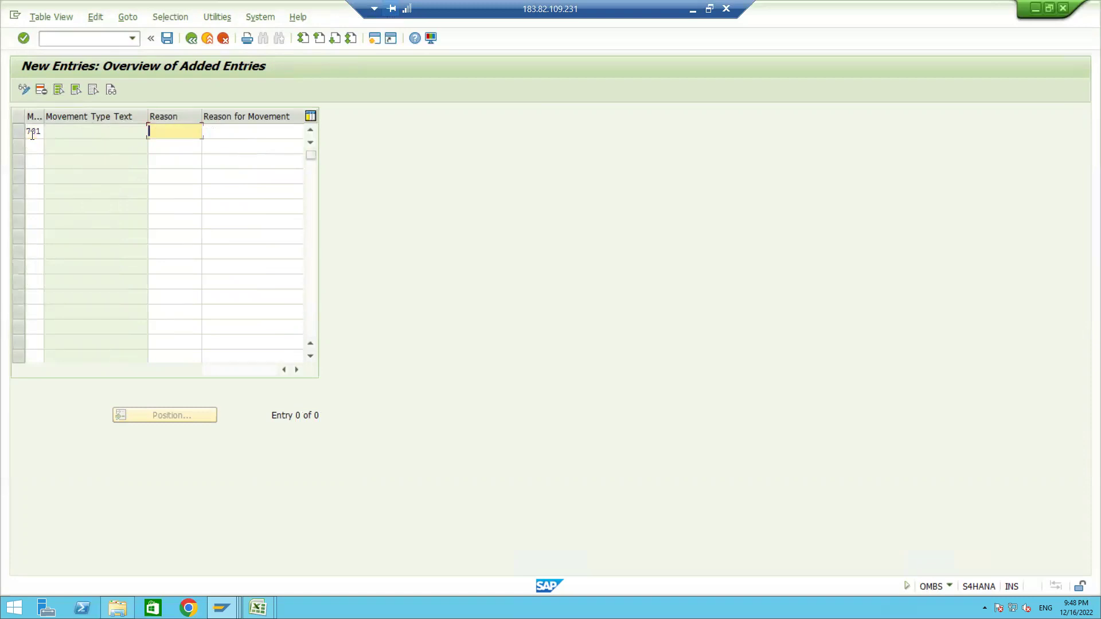
type("3")
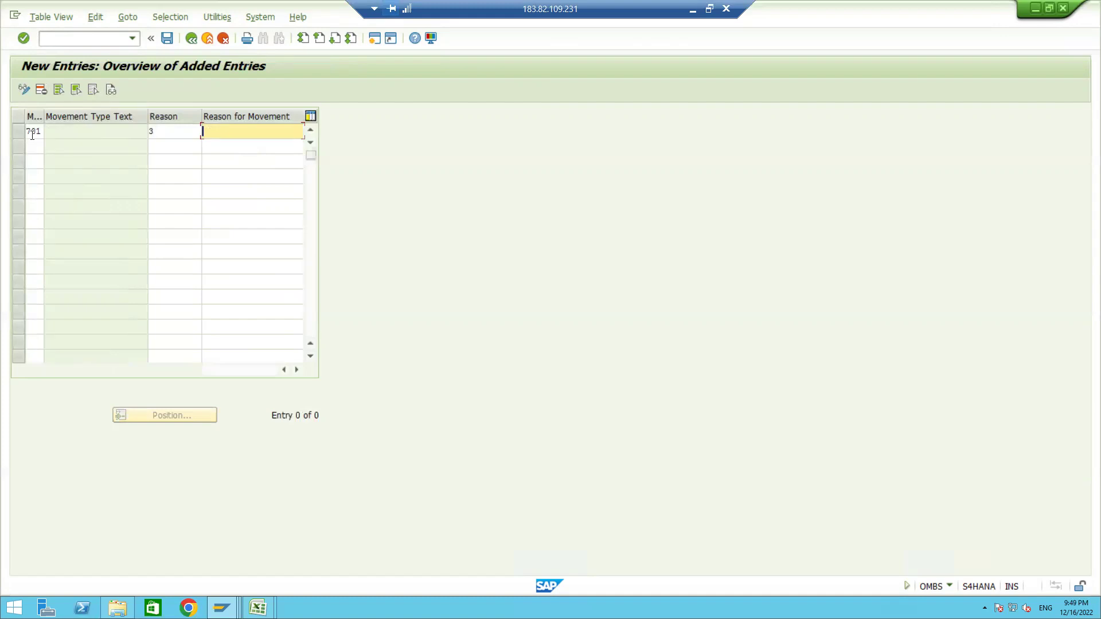
type("ISSUED MATERIAL")
key("Return")
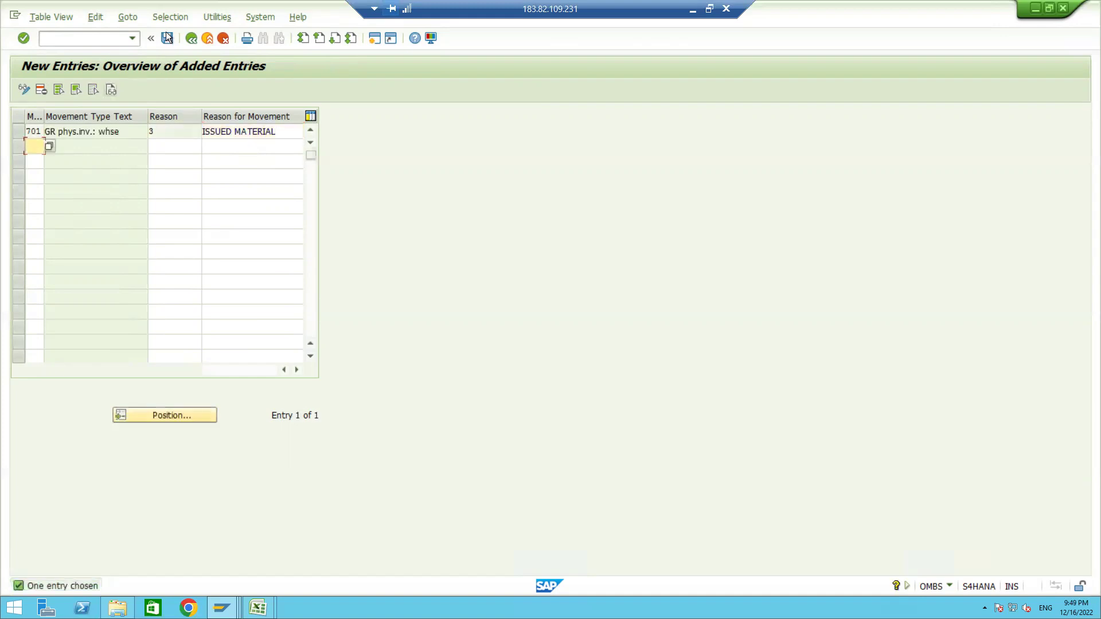
Step: Save the new movement reason in customizing request S4HK904696 and return to the IMG structure
left_click(167, 38)
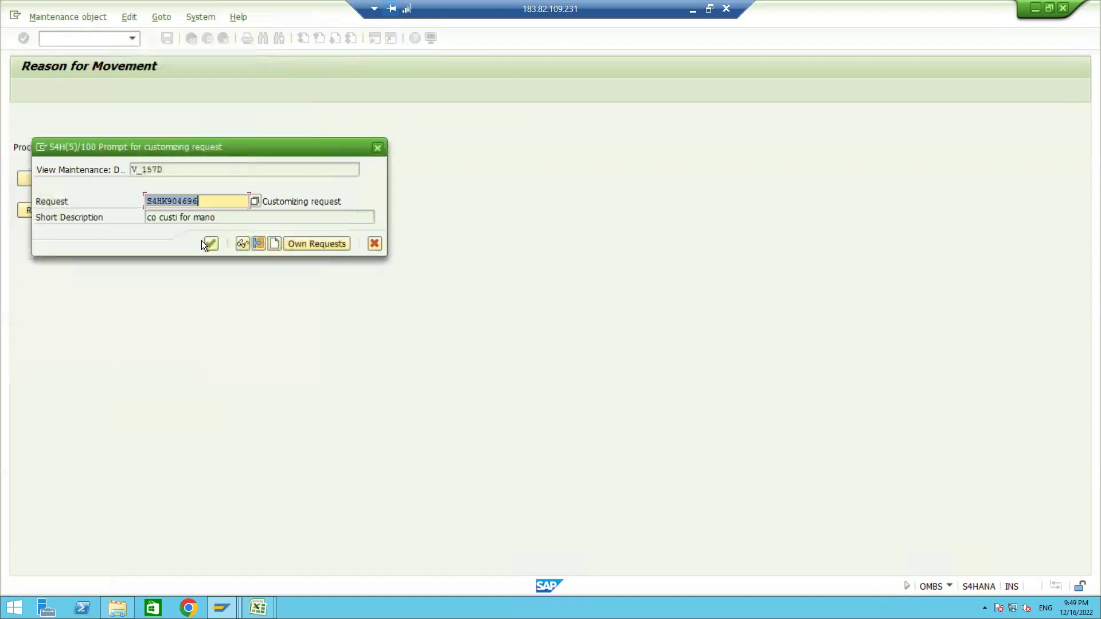
left_click(202, 241)
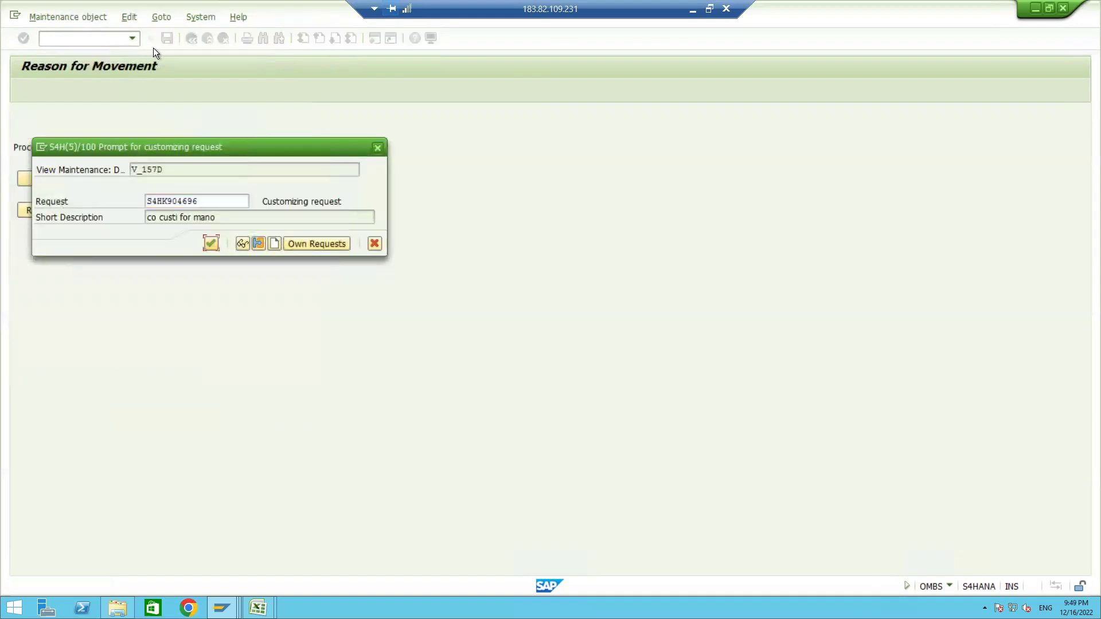
left_click(213, 243)
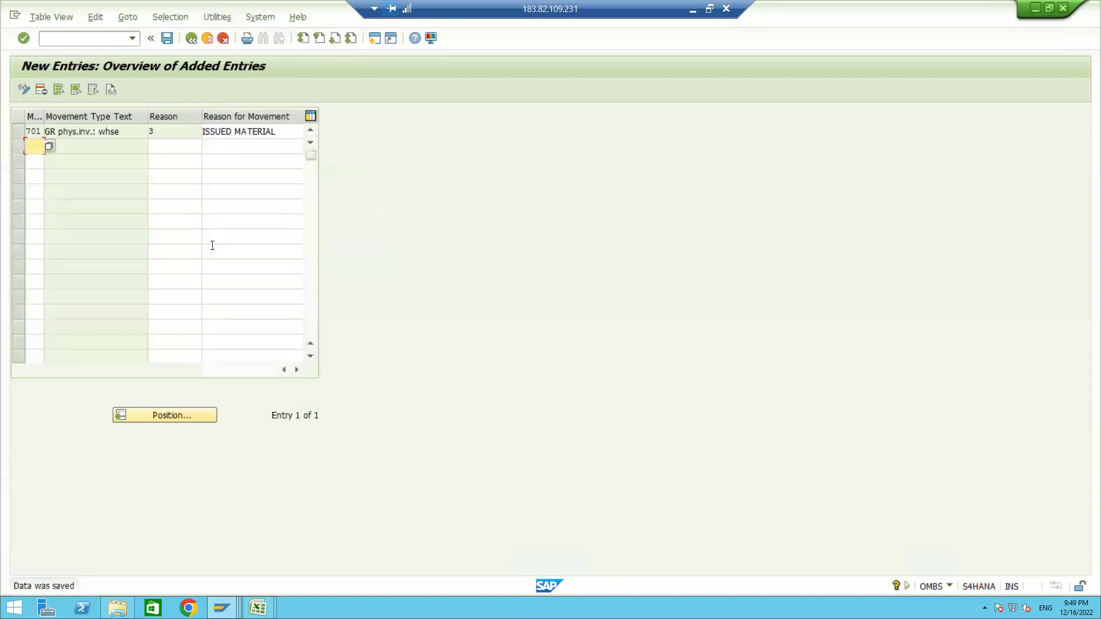
left_click(192, 38)
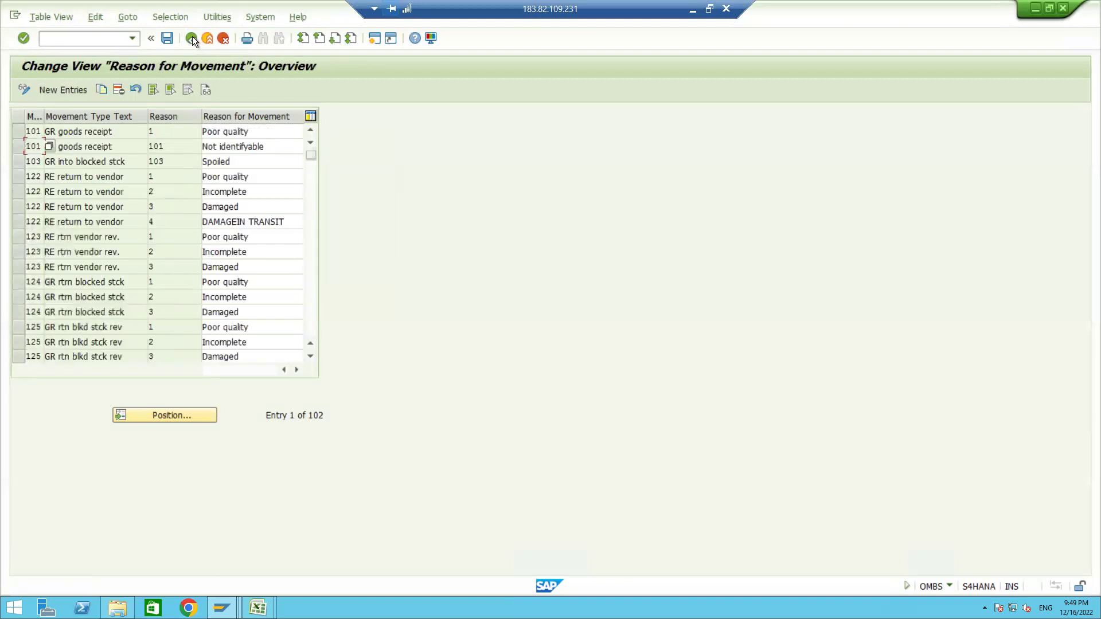
left_click(192, 38)
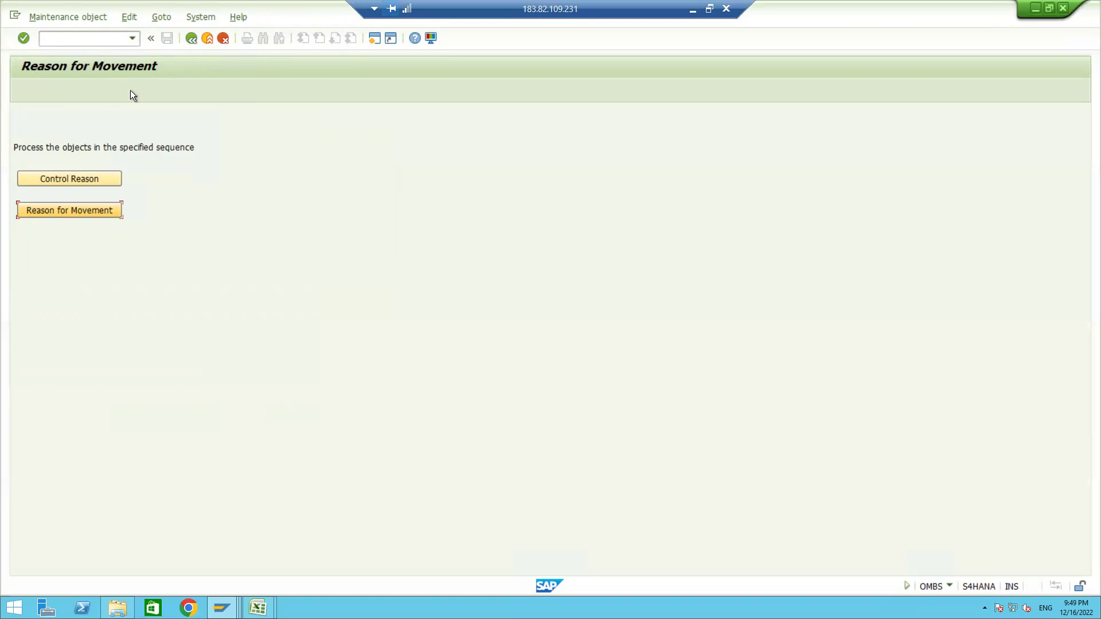
left_click(188, 39)
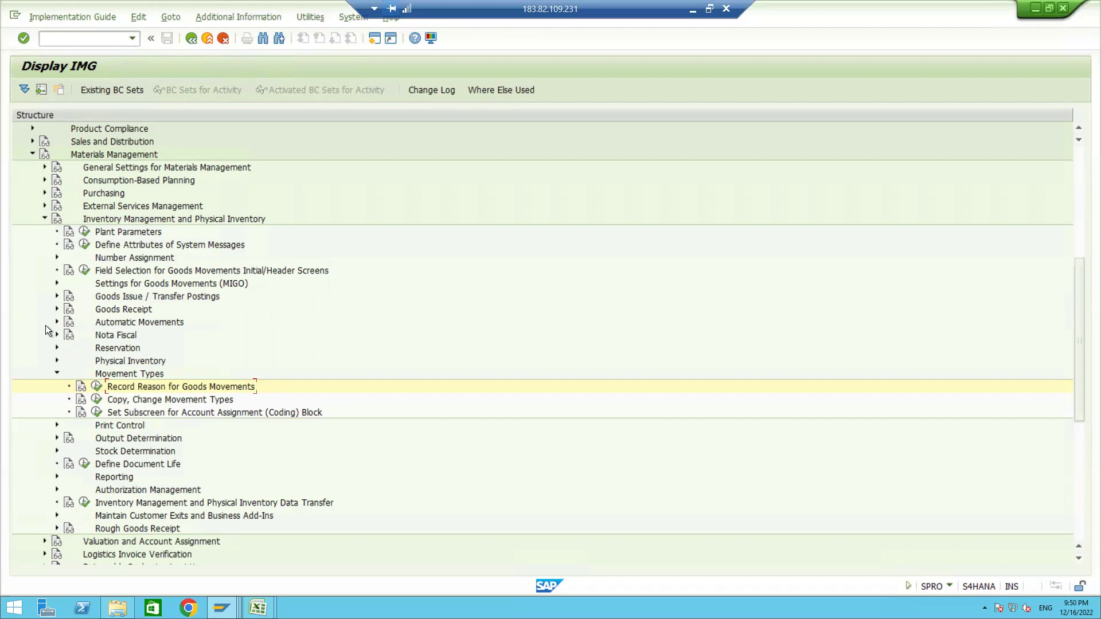
Step: Check the book inventory freezing settings of plant ZNT1's storage locations under Physical Inventory, and return to the IMG structure
left_click(57, 374)
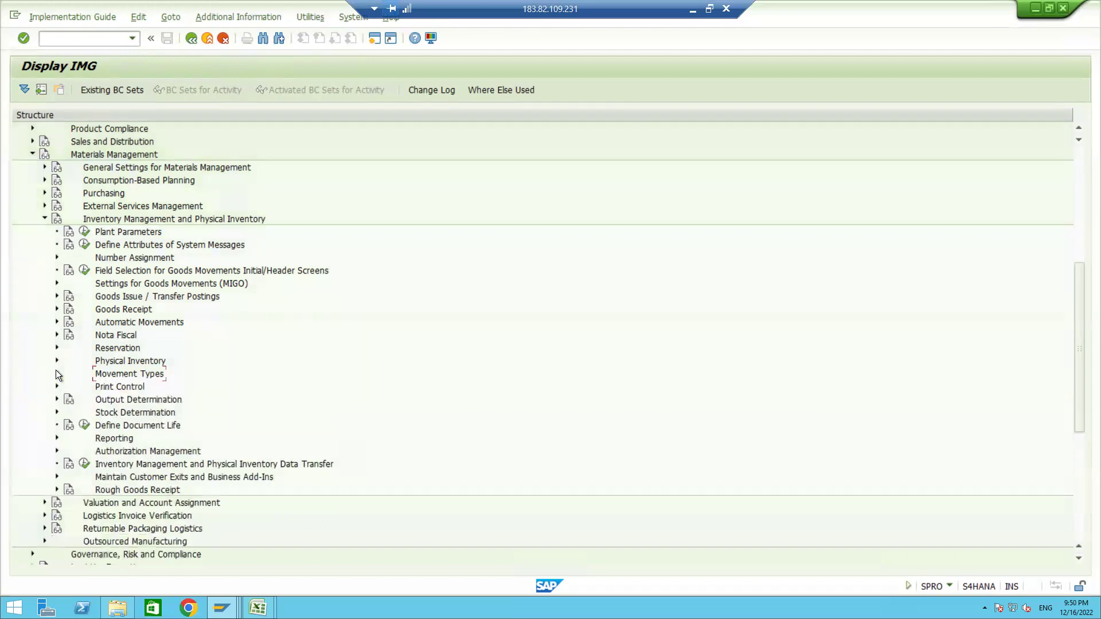
left_click(57, 360)
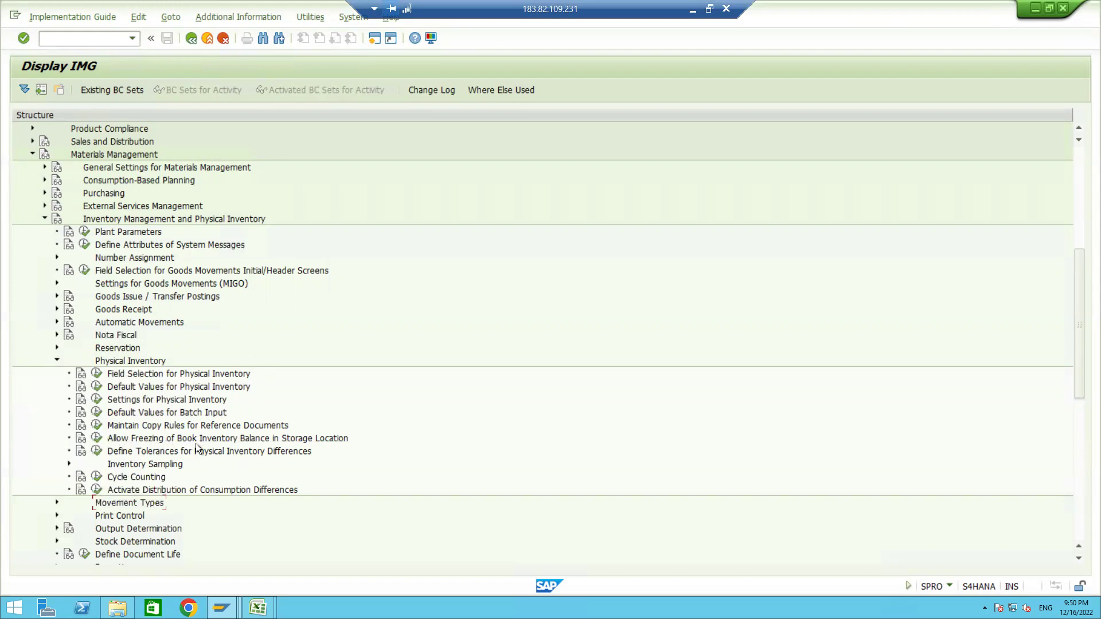
left_click(98, 439)
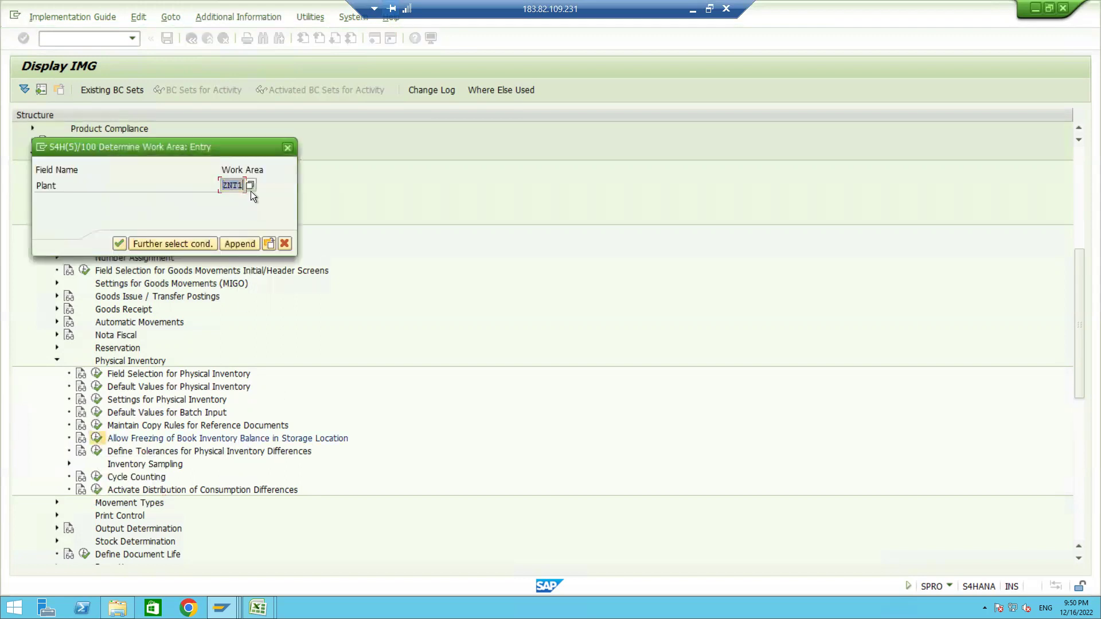
left_click(118, 243)
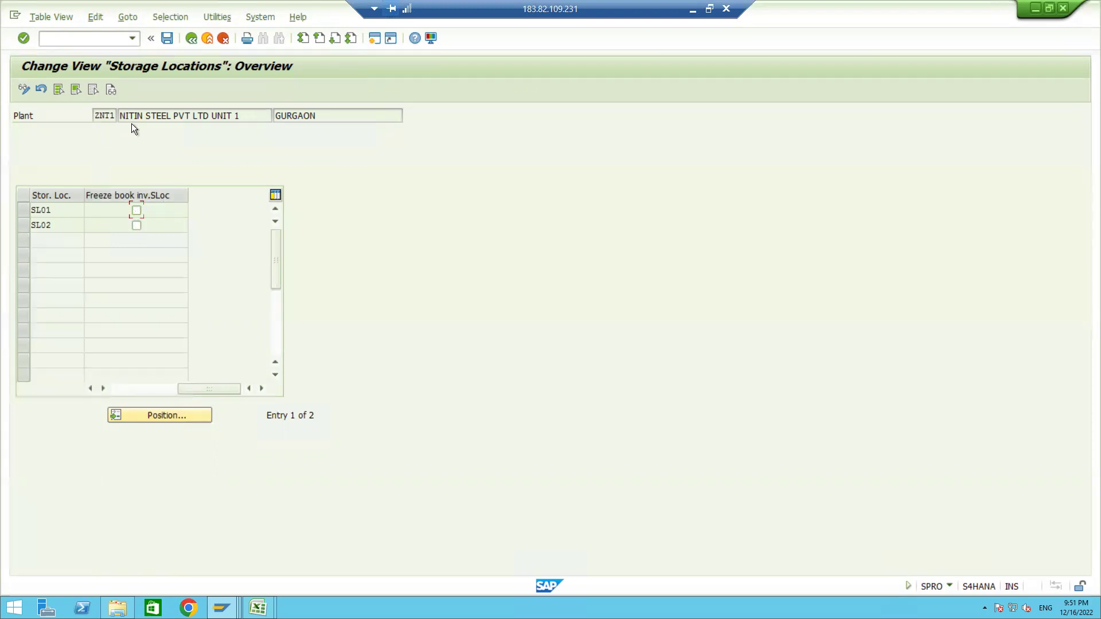
left_click(190, 39)
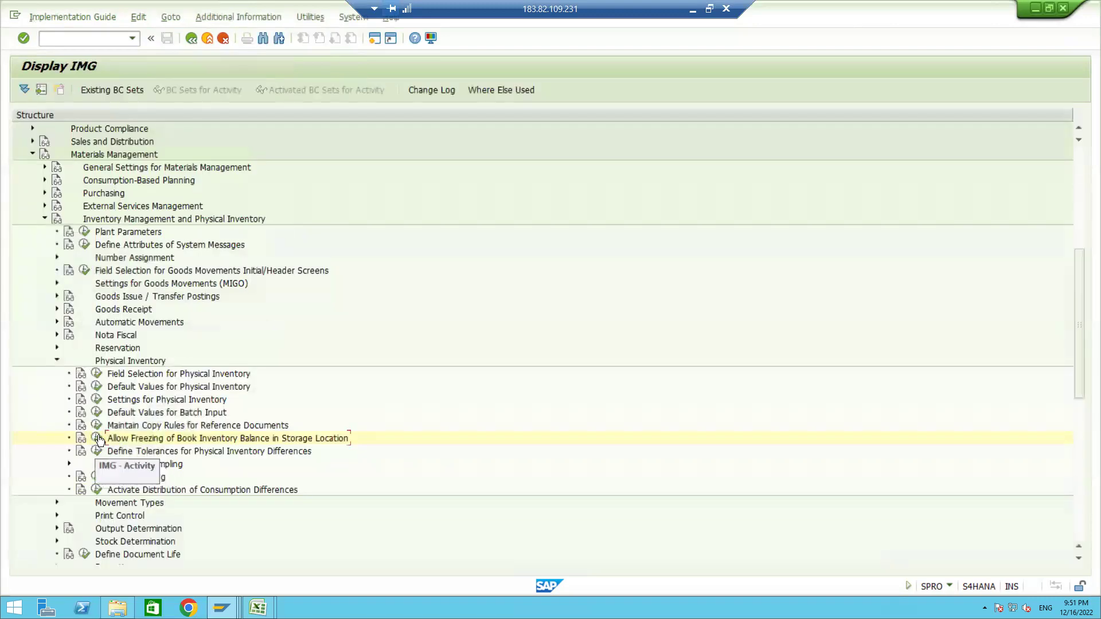
Step: Check the modifiable fields under Field Selection for Physical Inventory, and return to the IMG structure
left_click(96, 375)
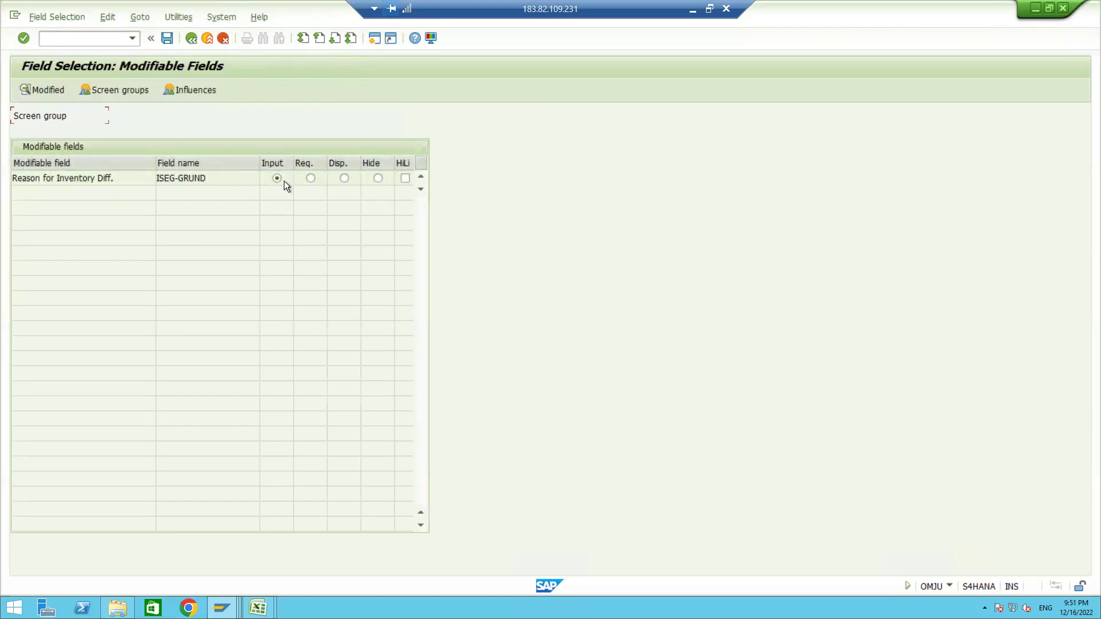
left_click(191, 38)
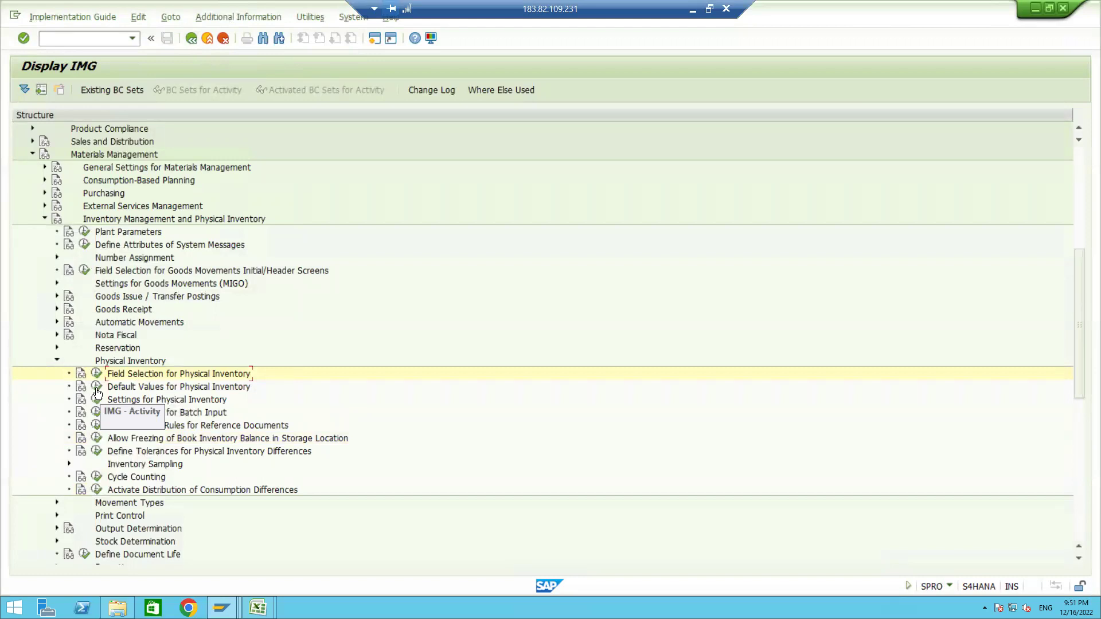
Step: Check the Settings for Physical Inventory details of plant ZNT1, and return to the IMG structure
left_click(96, 400)
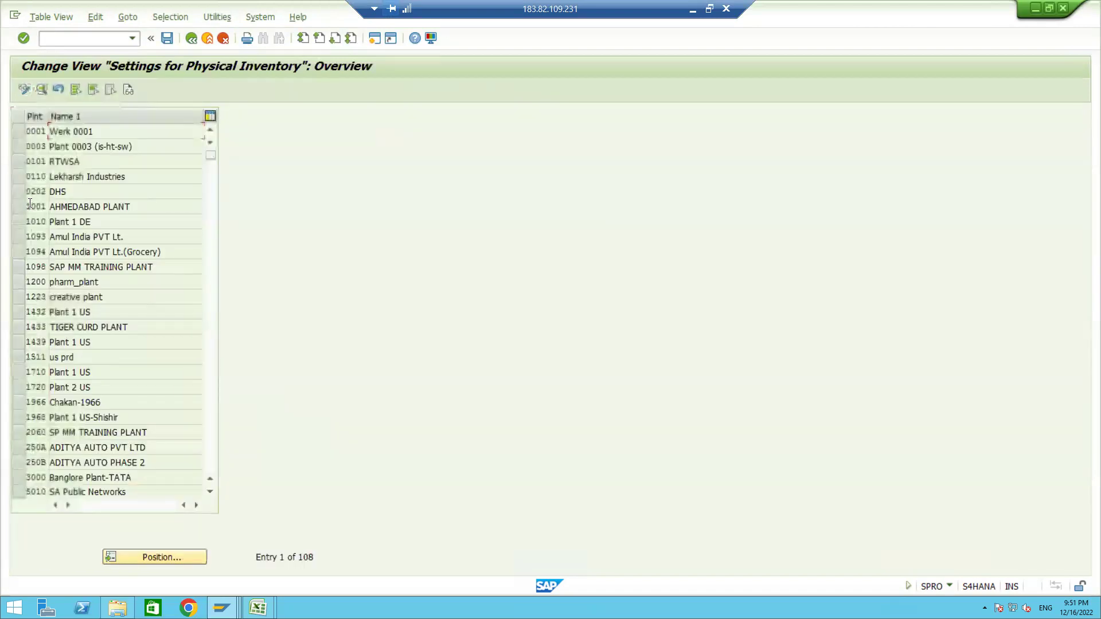
left_click(165, 556)
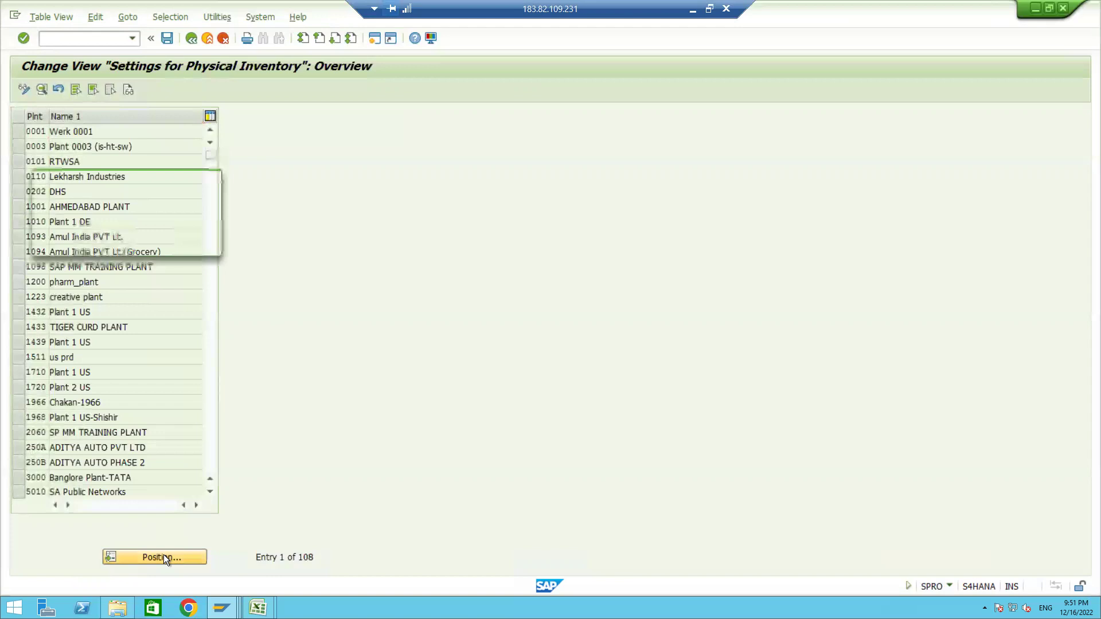
type("UT01")
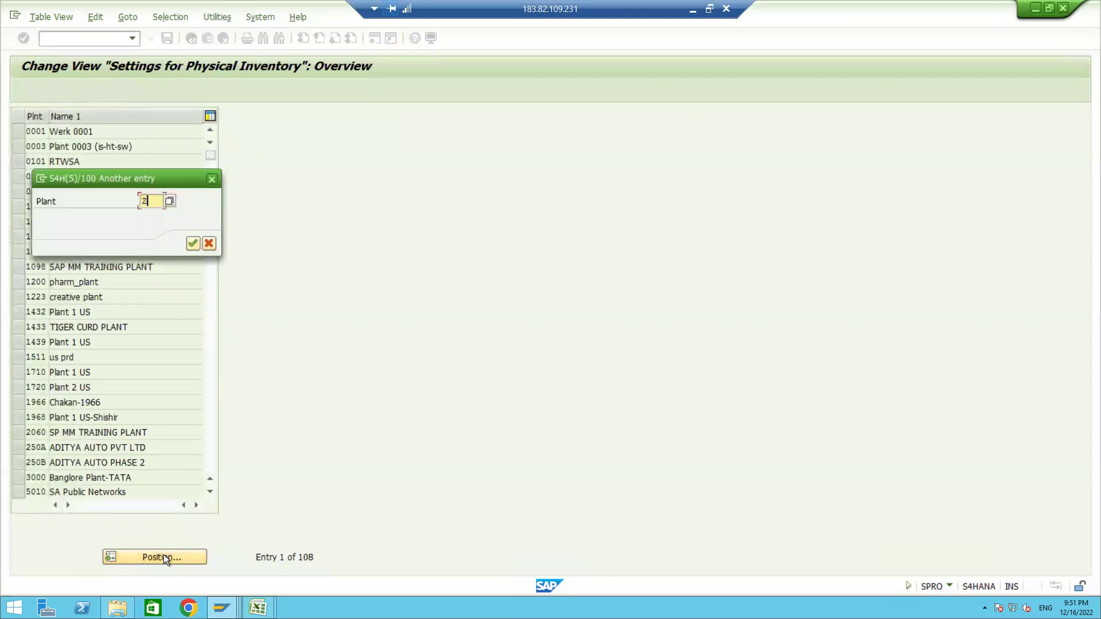
key("Return")
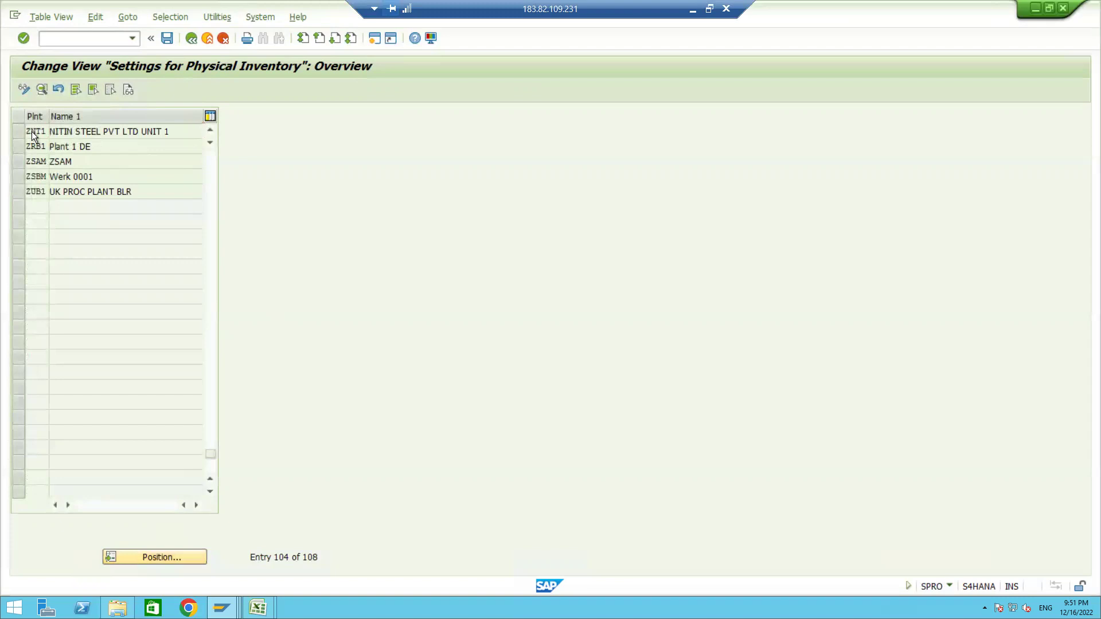
double_click(32, 132)
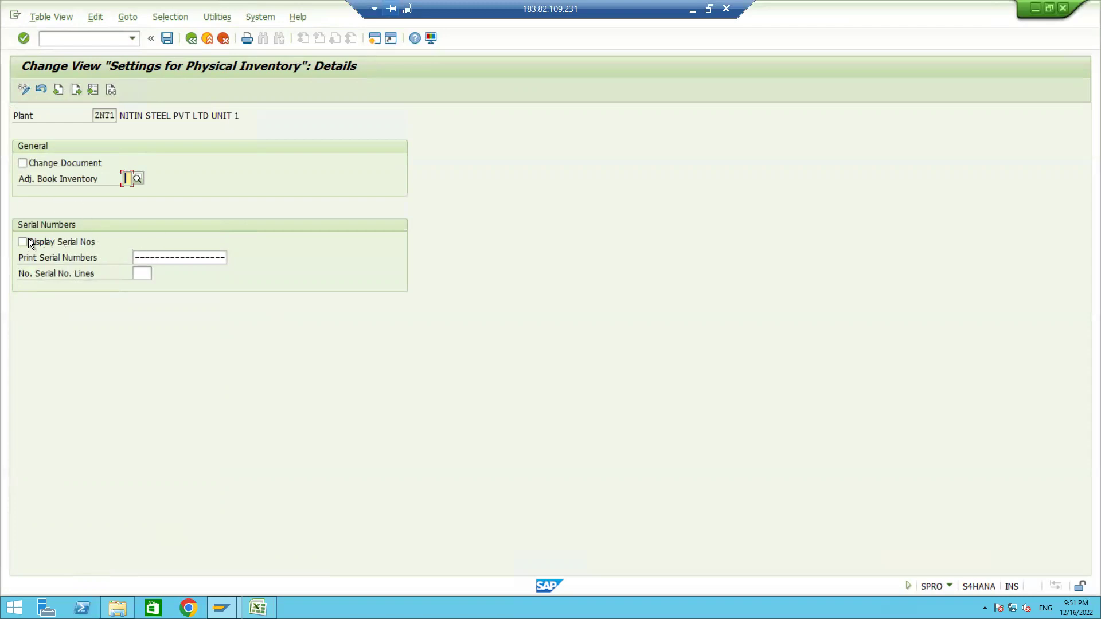
left_click(191, 38)
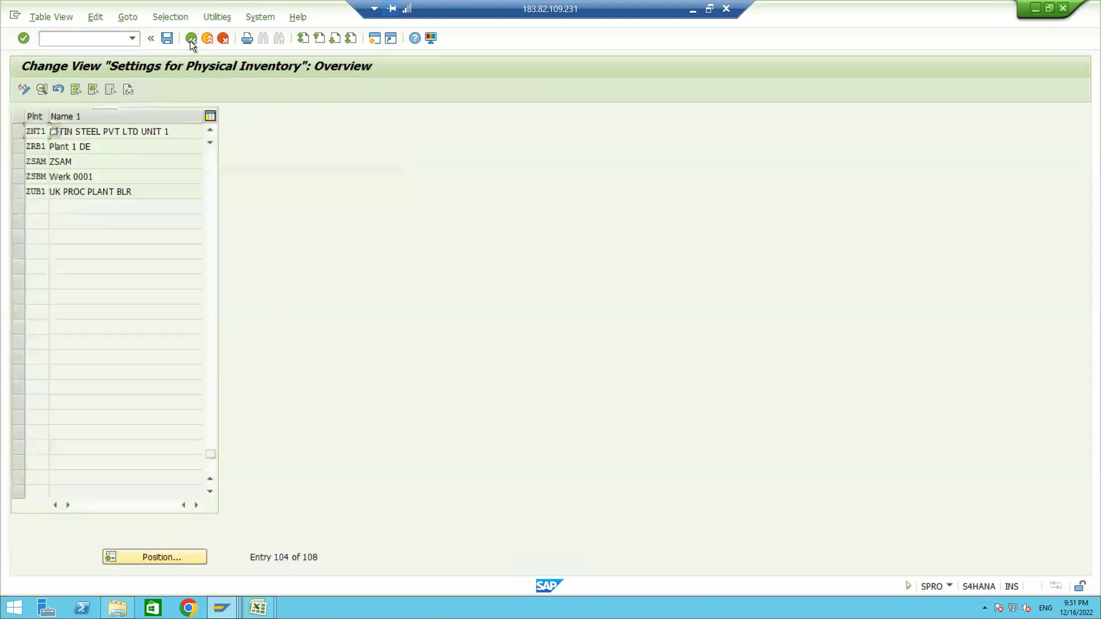
left_click(191, 39)
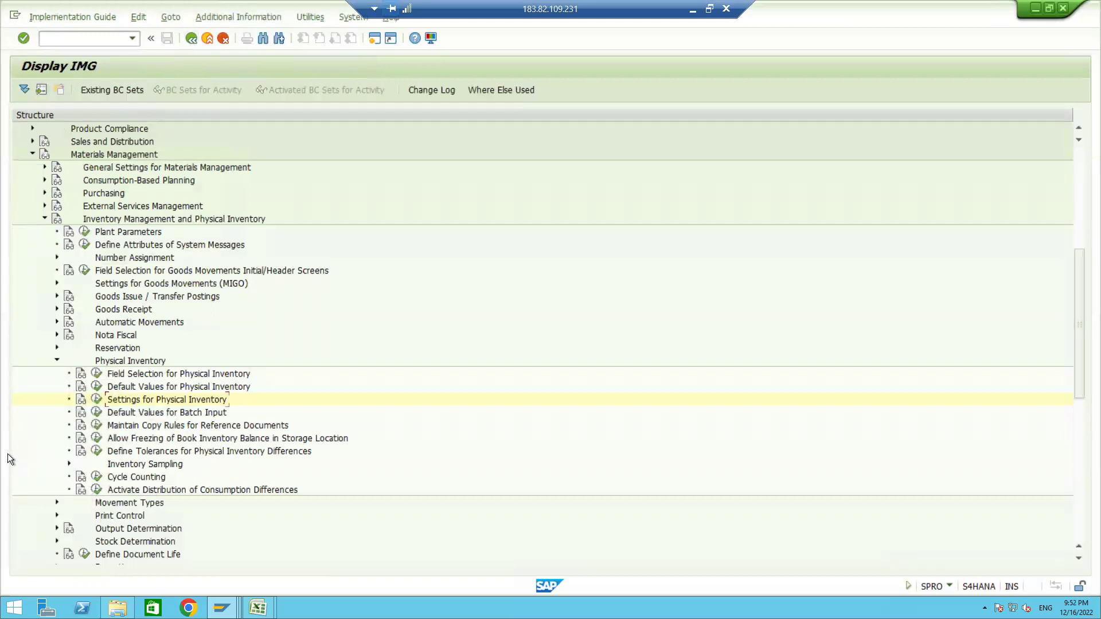
Step: Collapse the Physical Inventory node, look over the Materials Management nodes, and leave the IMG structure
left_click(55, 358)
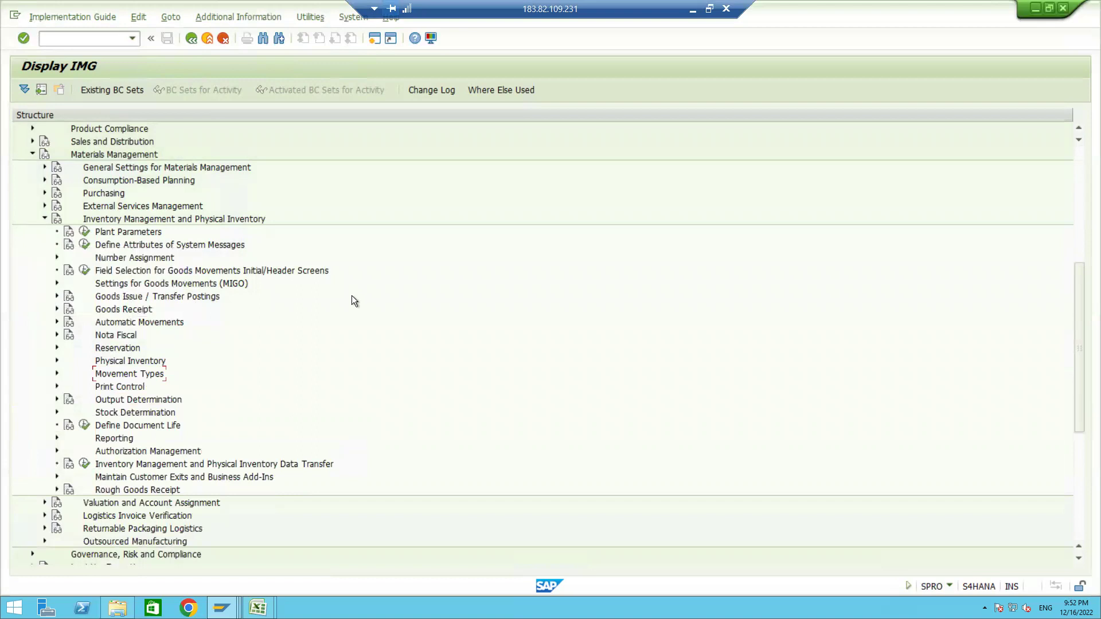
left_click(45, 219)
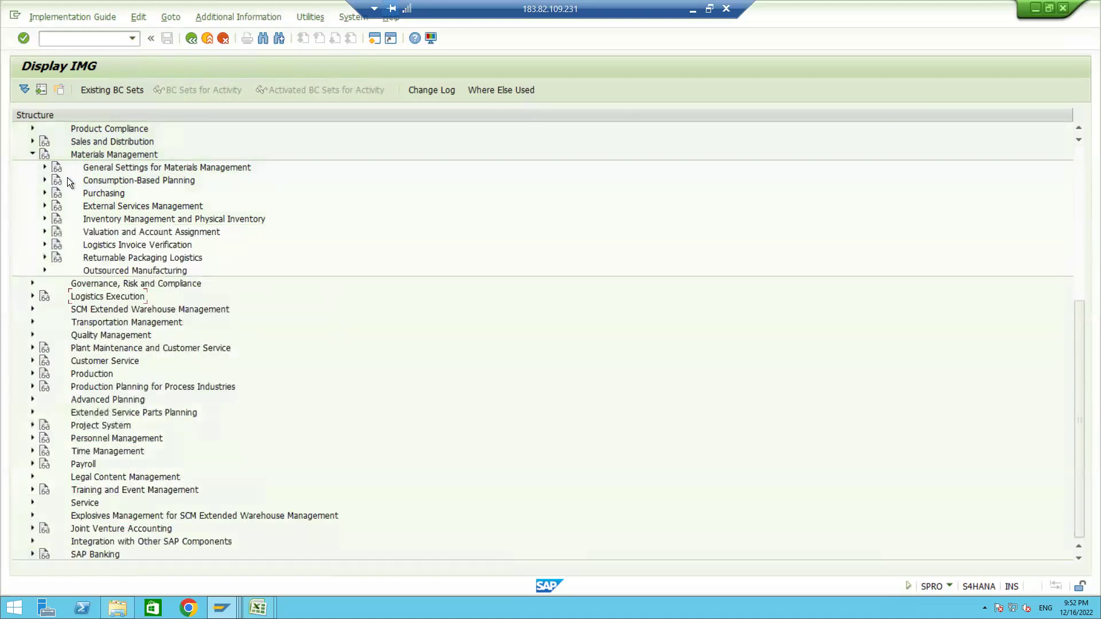
left_click(45, 219)
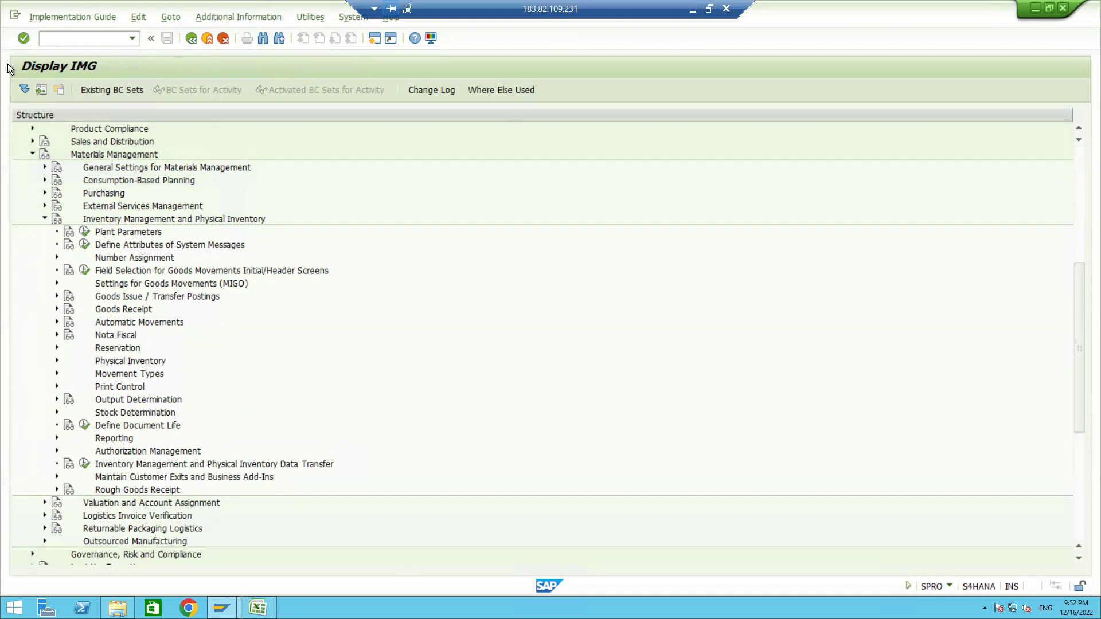
left_click(190, 38)
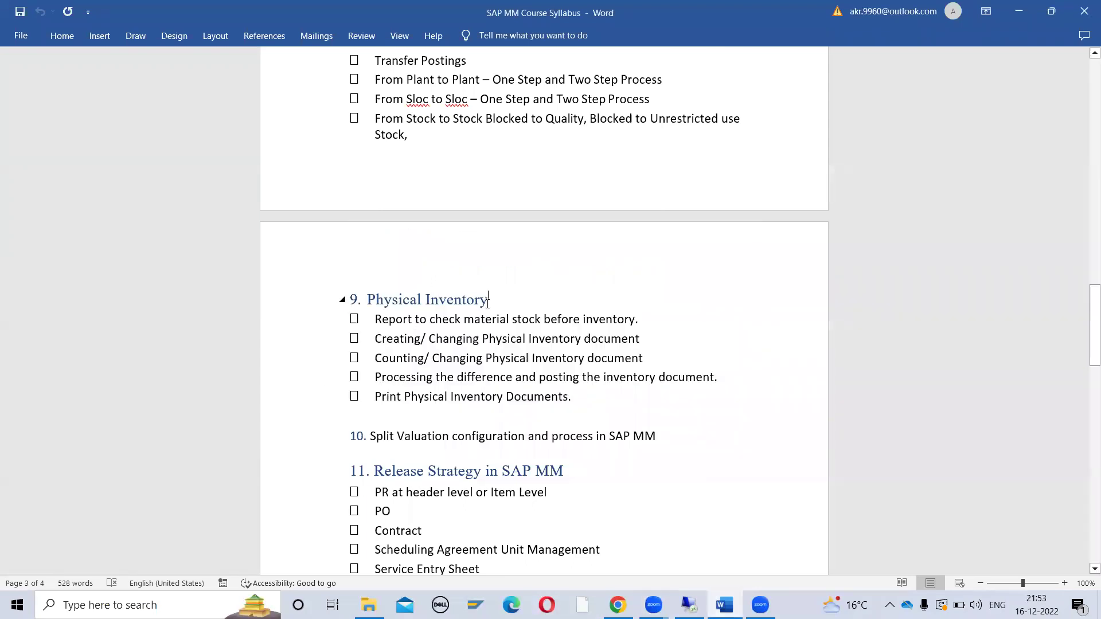
Step: In Word, review the SAP MM Course Syllabus topics from Physical Inventory to Release Strategy, and close the document
left_click_drag(488, 303, 462, 303)
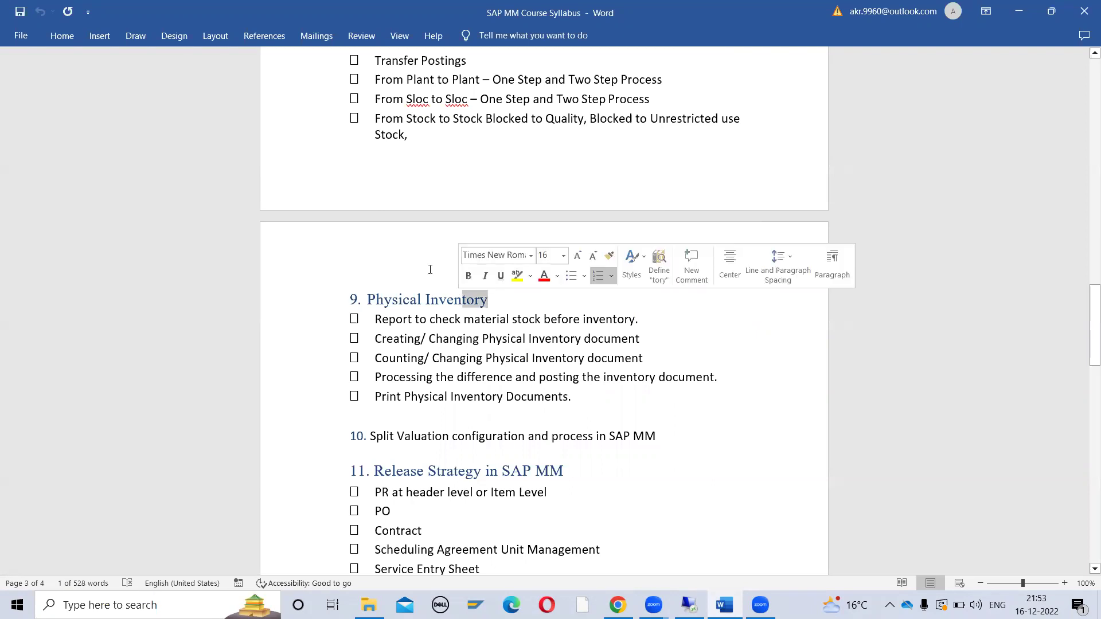
scroll(518, 328, "down", 2)
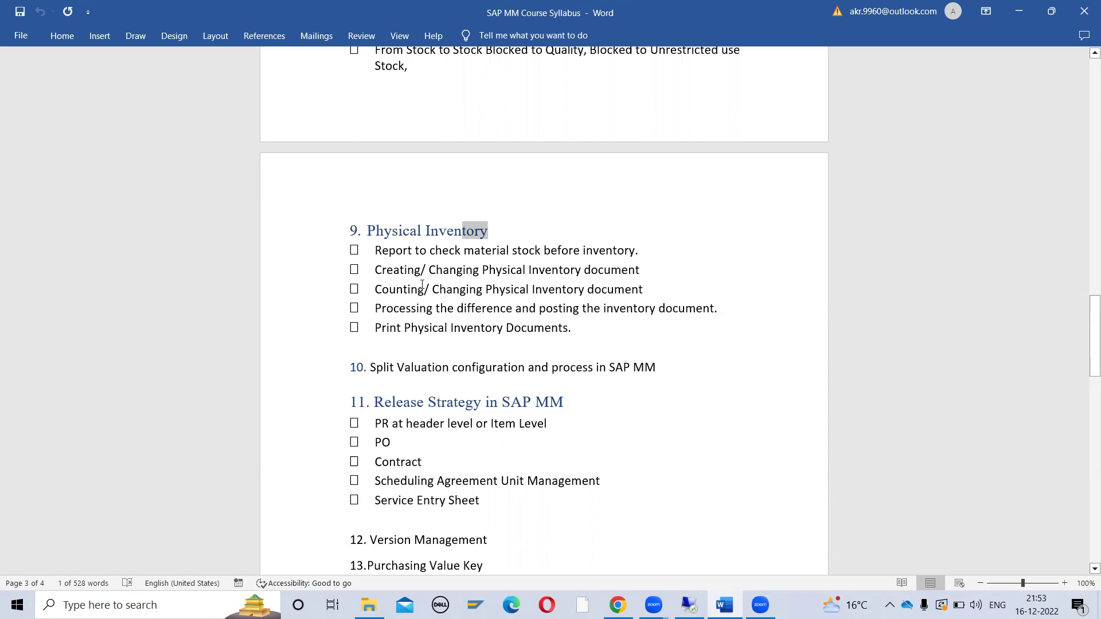
scroll(429, 304, "down", 1)
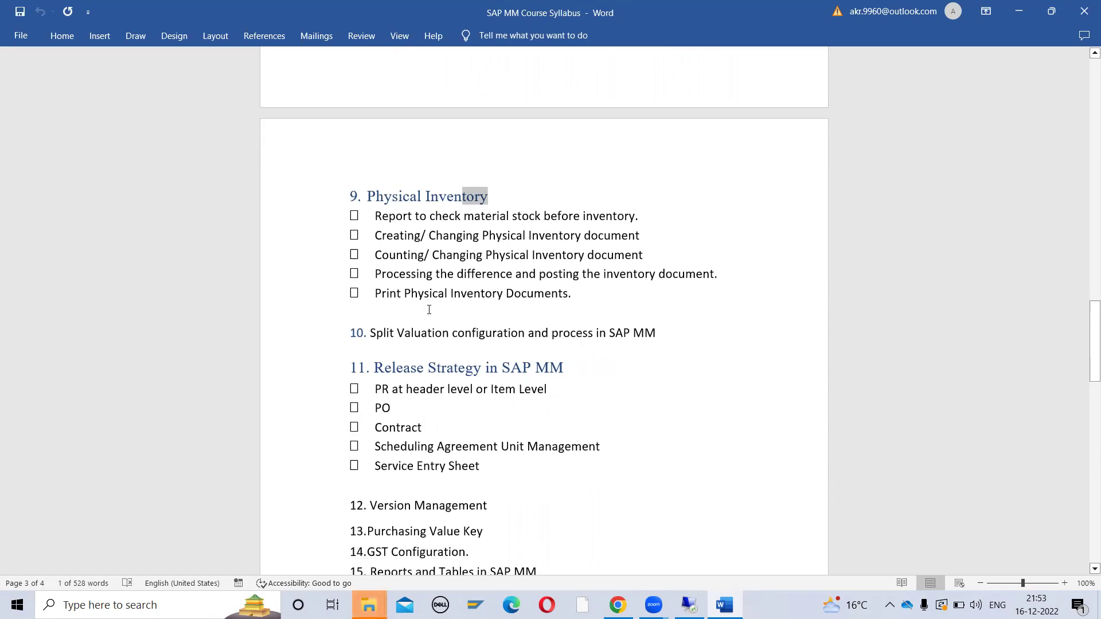
left_click_drag(376, 334, 559, 361)
left_click_drag(375, 368, 555, 383)
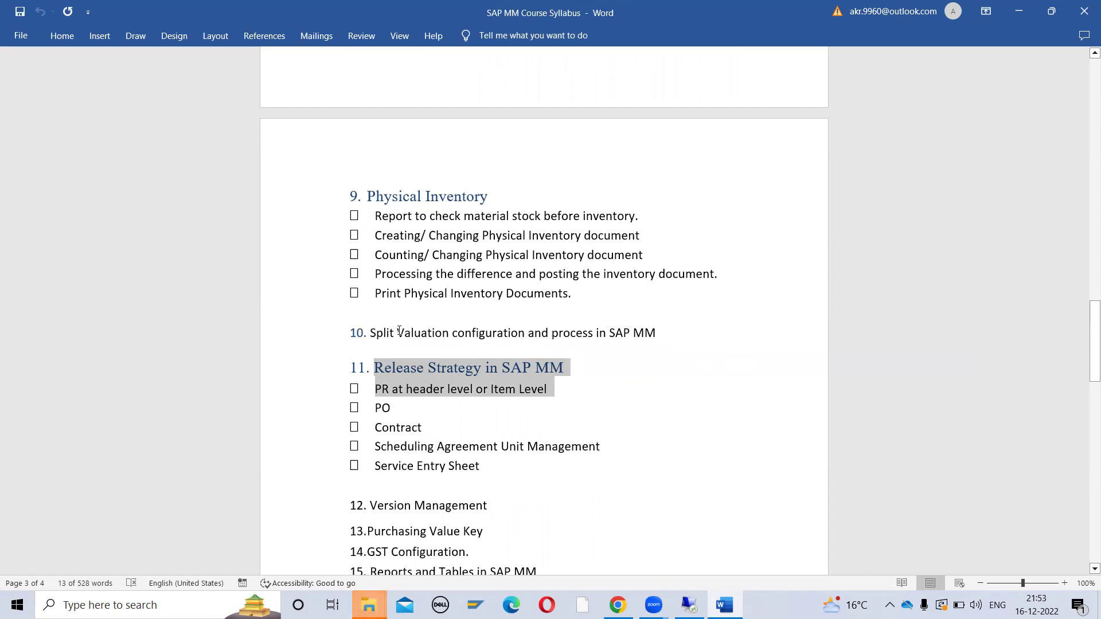
left_click(1084, 12)
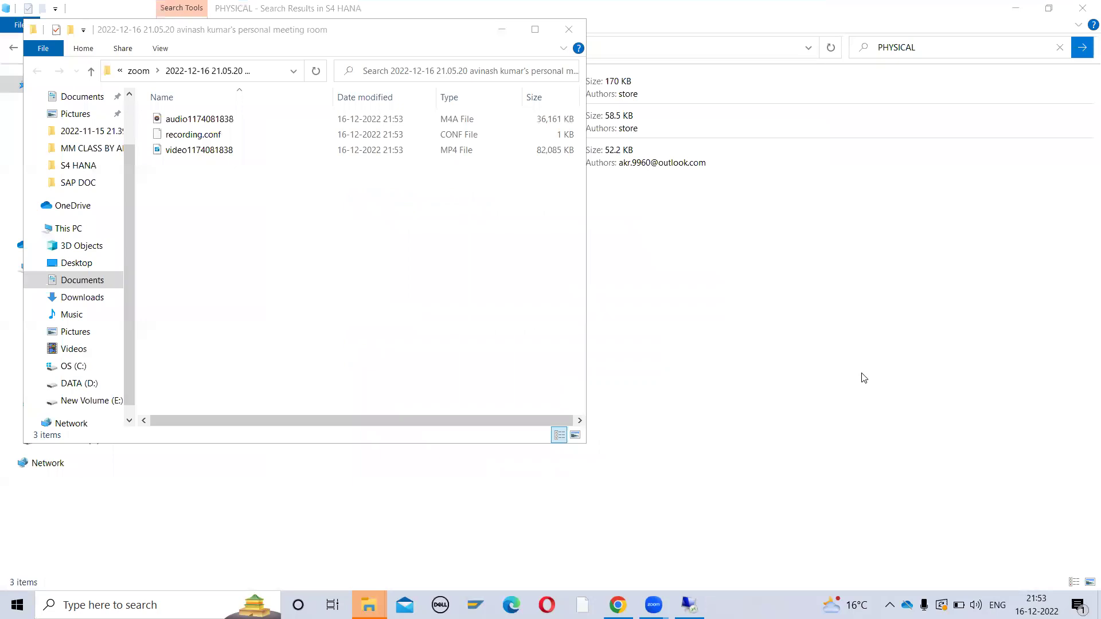